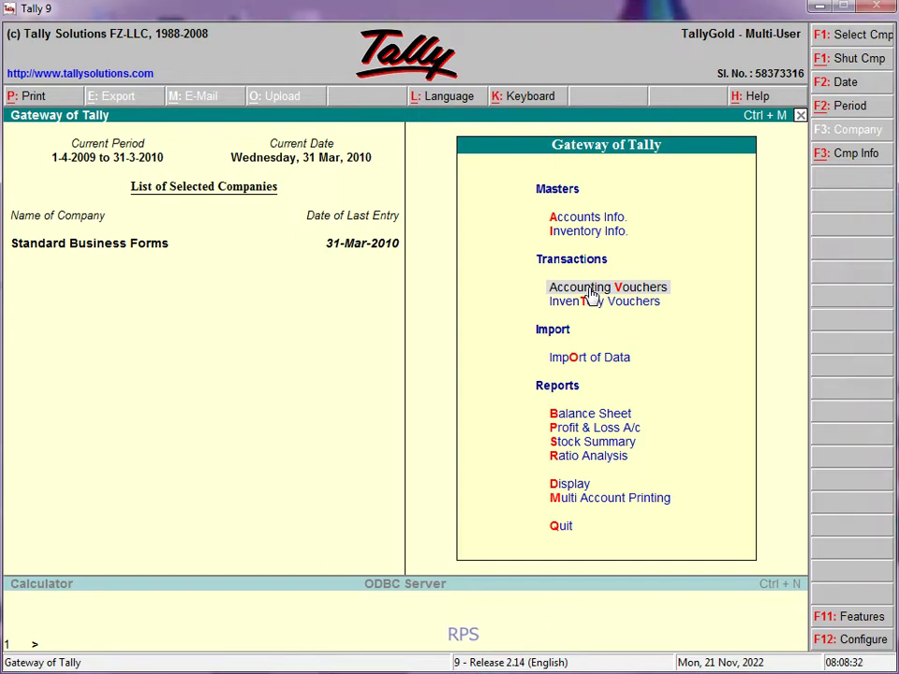
Start a contra voucher in Standard Business Forms with Axis Bank as the account
click(590, 291)
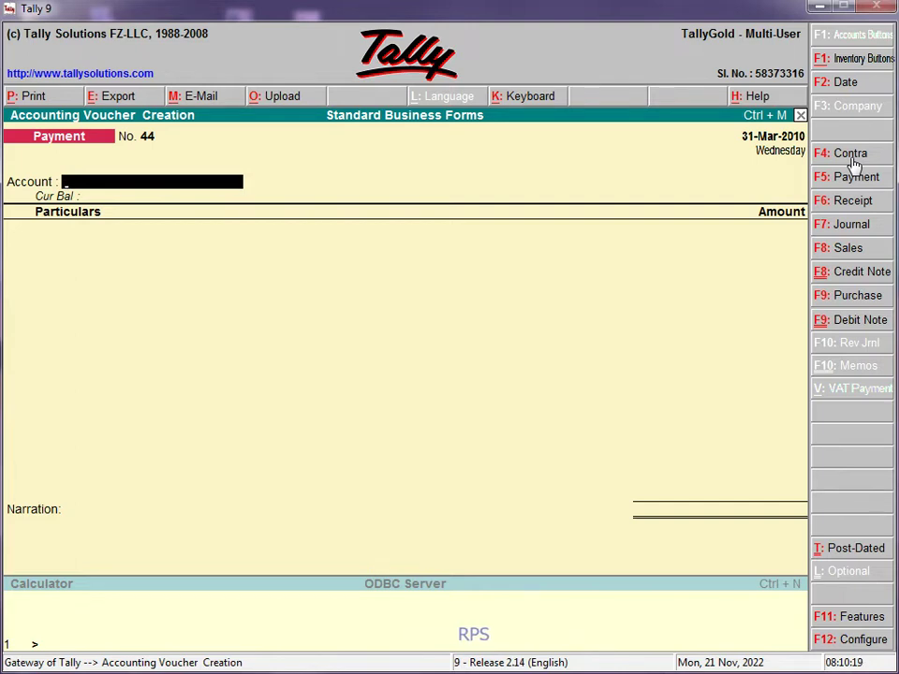
click(853, 161)
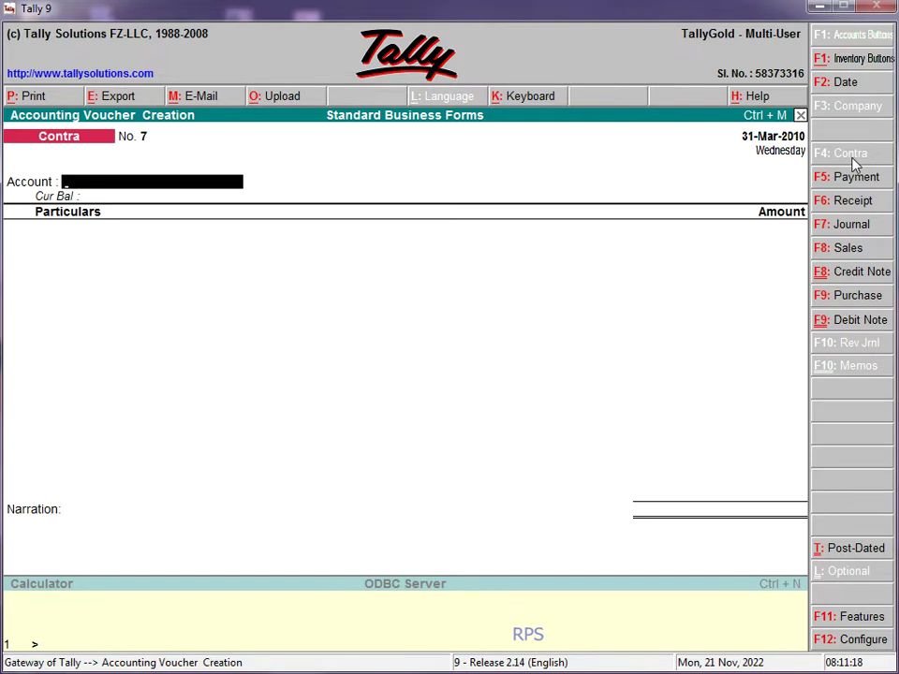
key(Return)
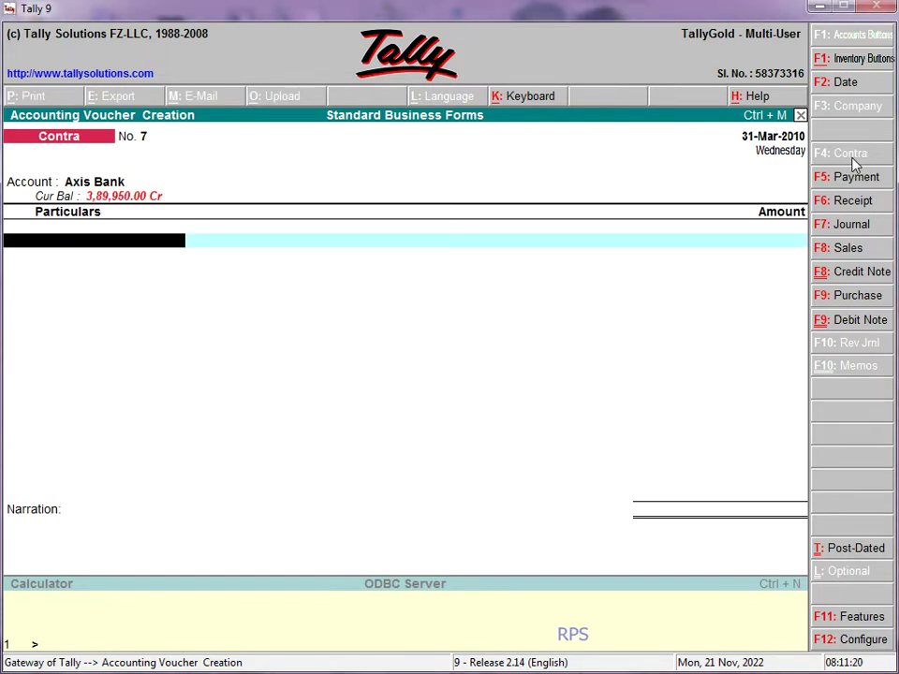
key(BackSpace)
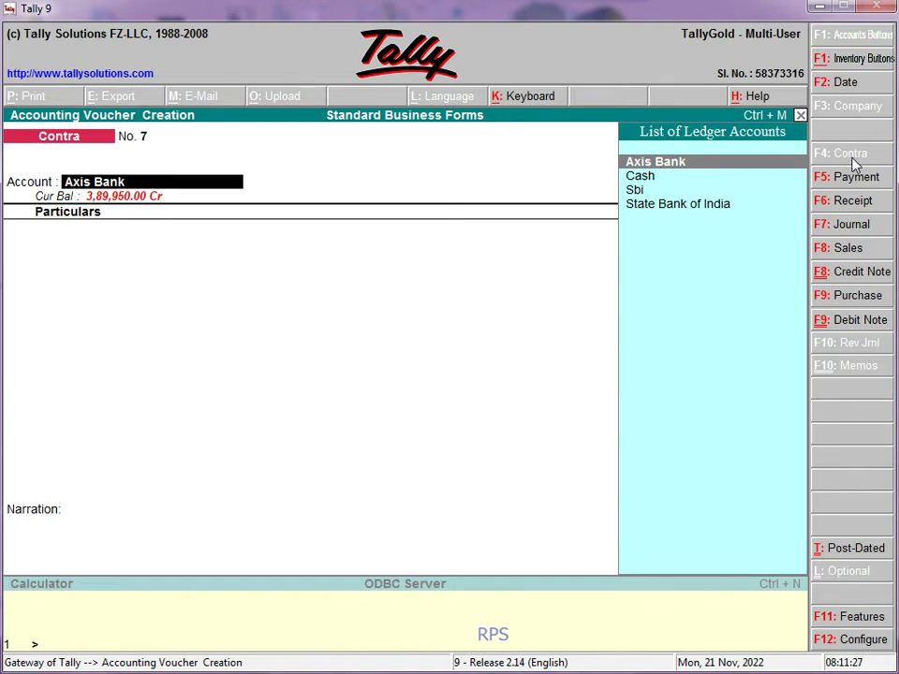
key(Down)
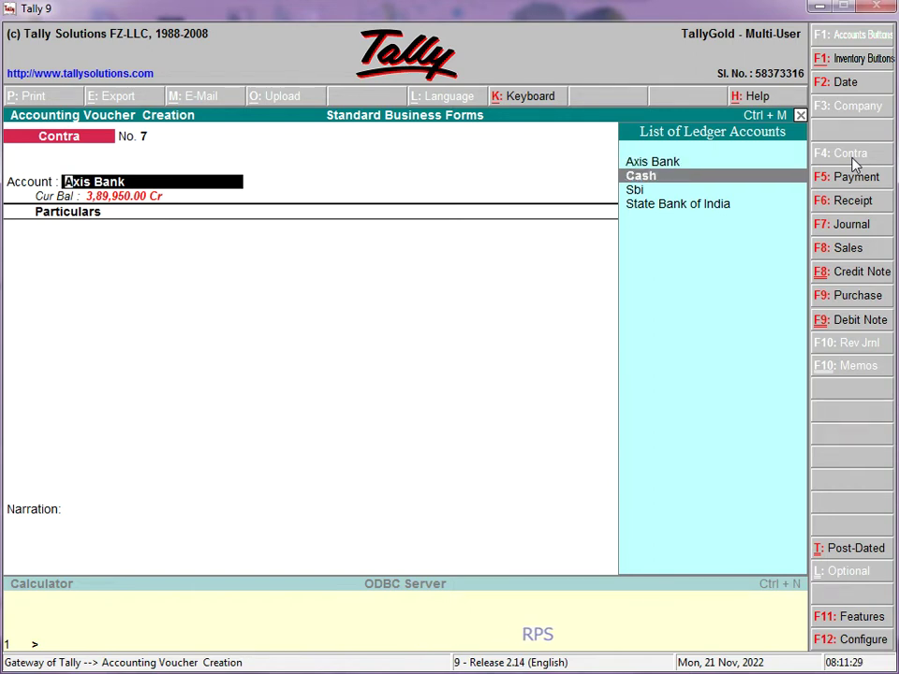
key(Up)
key(Return)
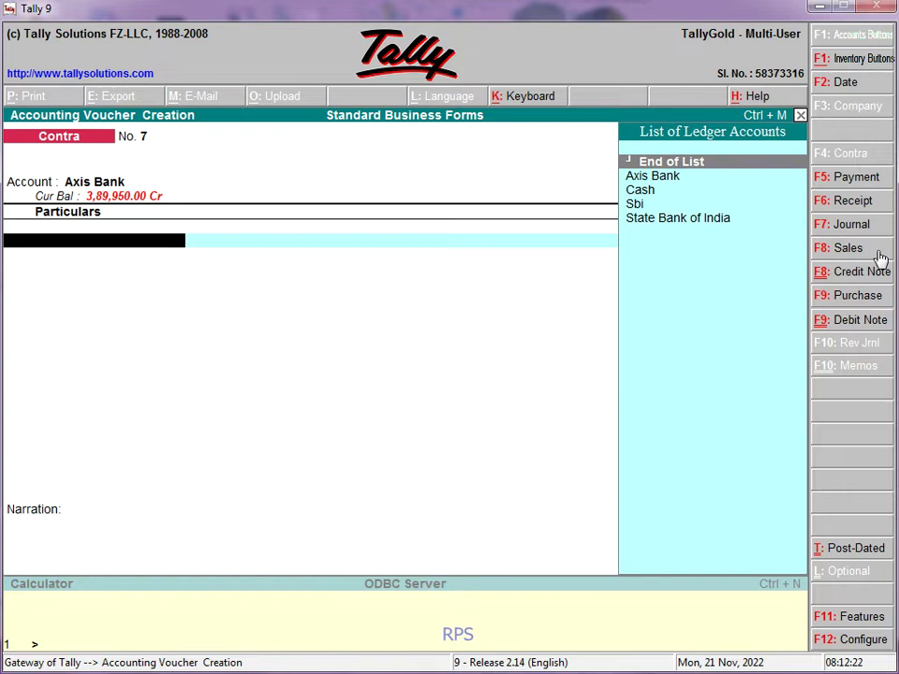
key(super)
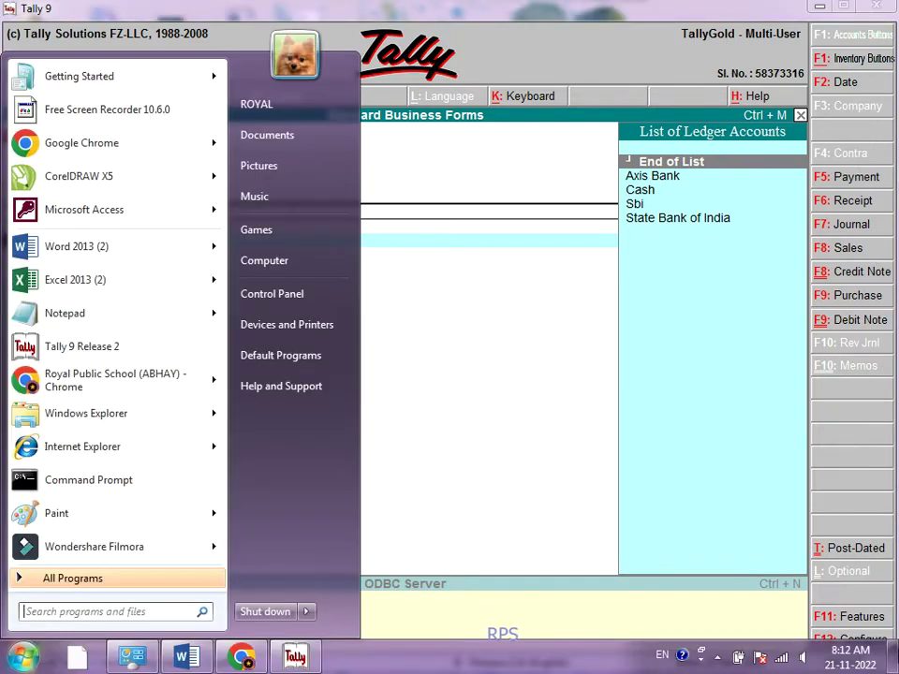
click(718, 657)
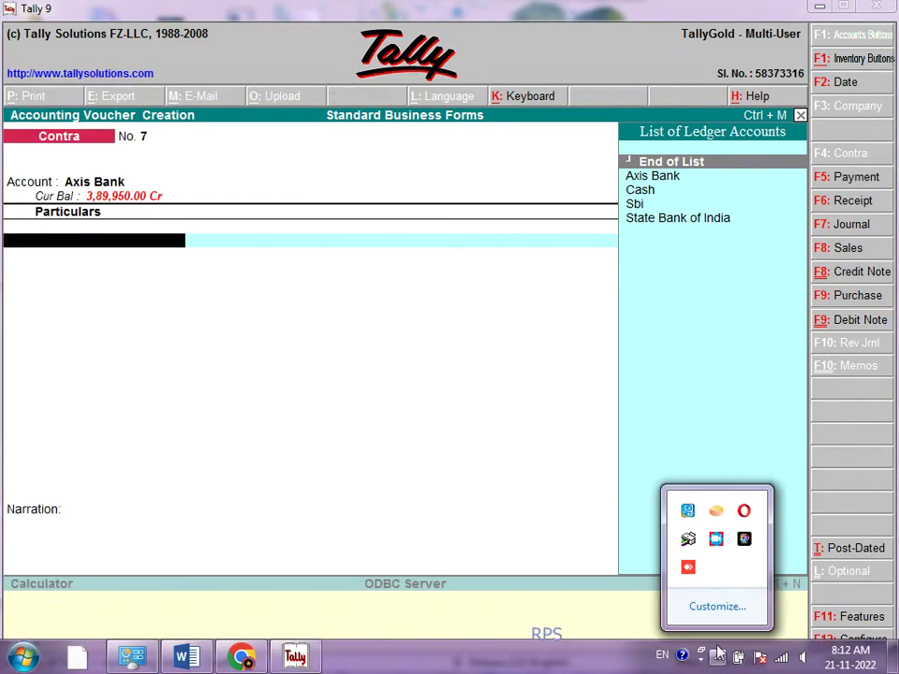
click(716, 539)
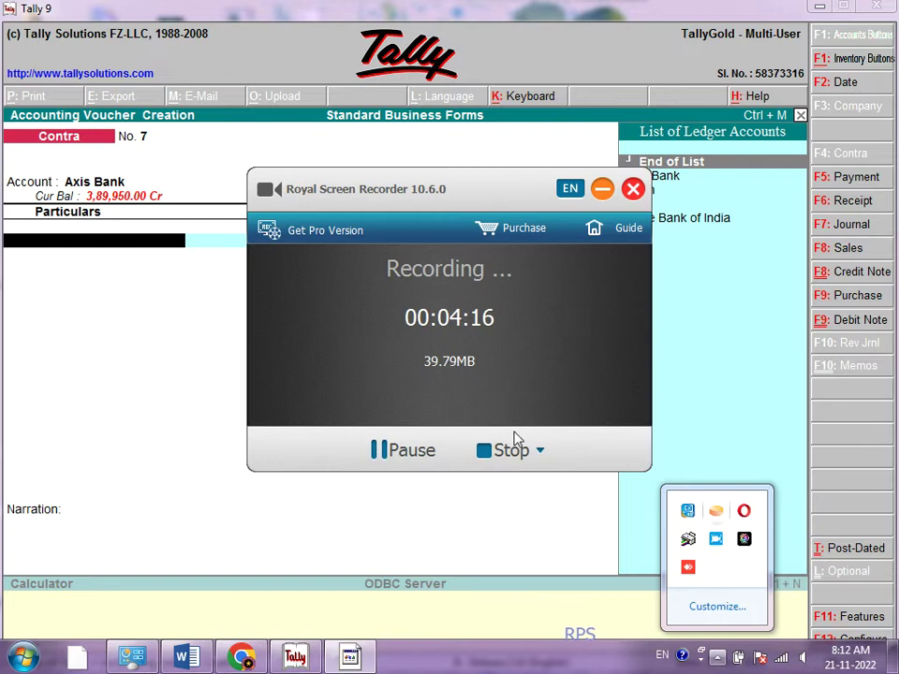
click(434, 456)
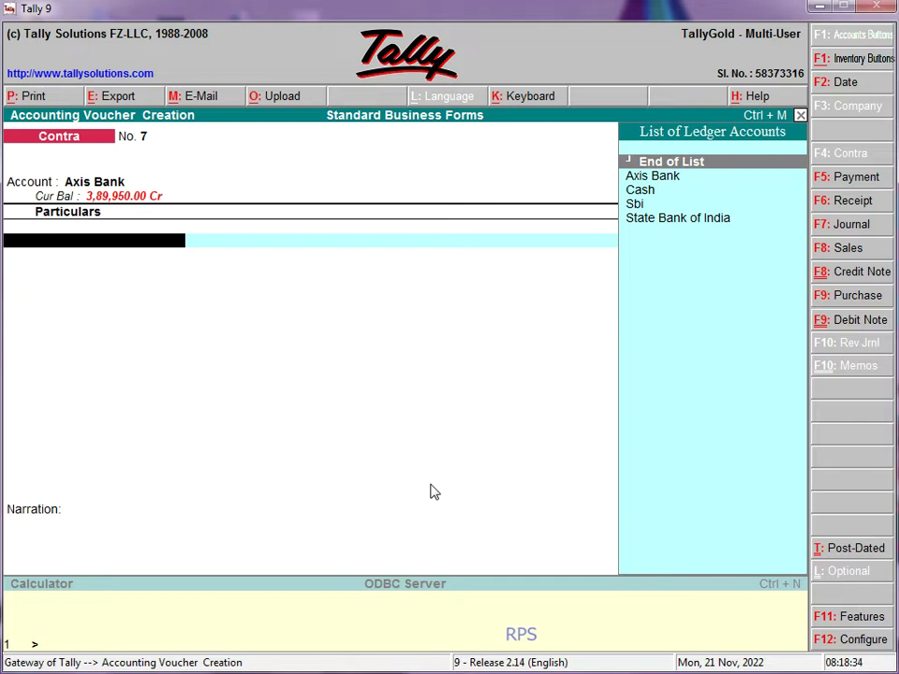
Discard the unfinished contra voucher and return to the Gateway of Tally
key(Escape)
key(y)
key(Escape)
key(n)
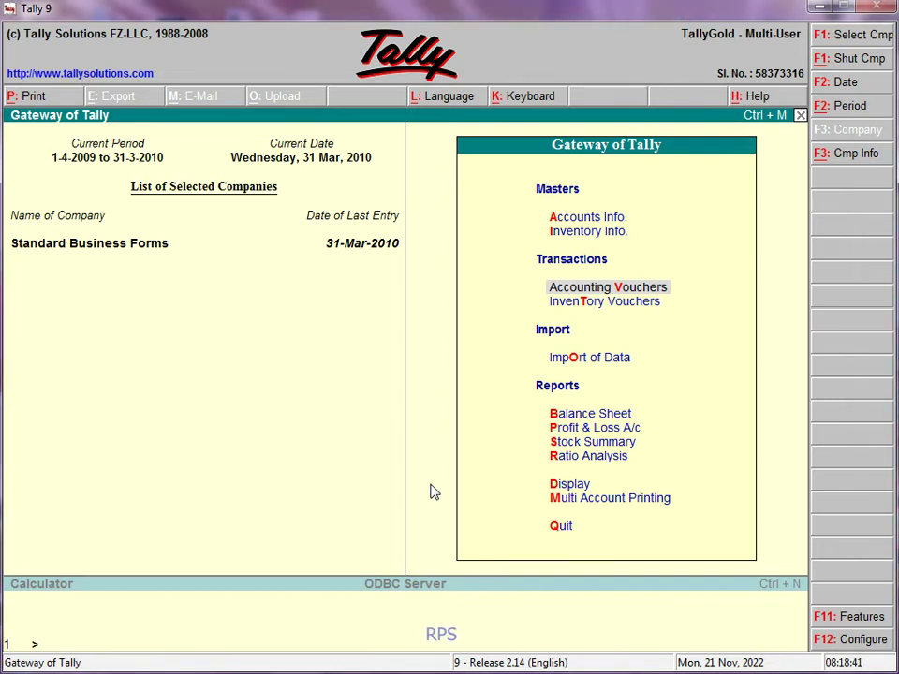
Create a new company named Dfas with the default settings in place of Standard Business Forms
key(alt+F1)
text(cDfas)
key(Return)
key(Return)
key(ctrl+a)
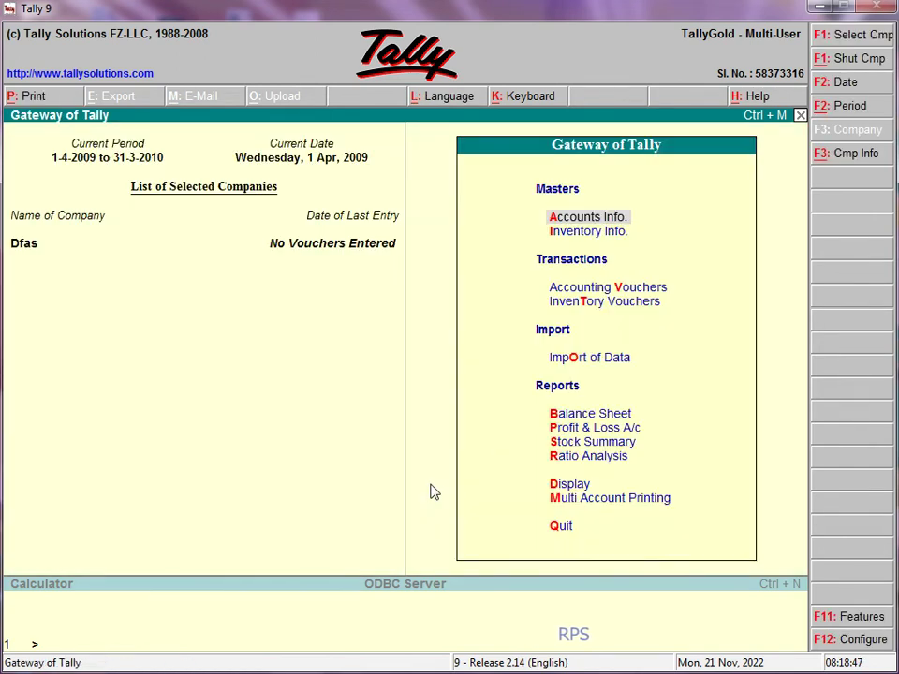
Open accounting voucher entry for the company Dfas
key(Down)
key(Down)
key(Up)
key(Return)
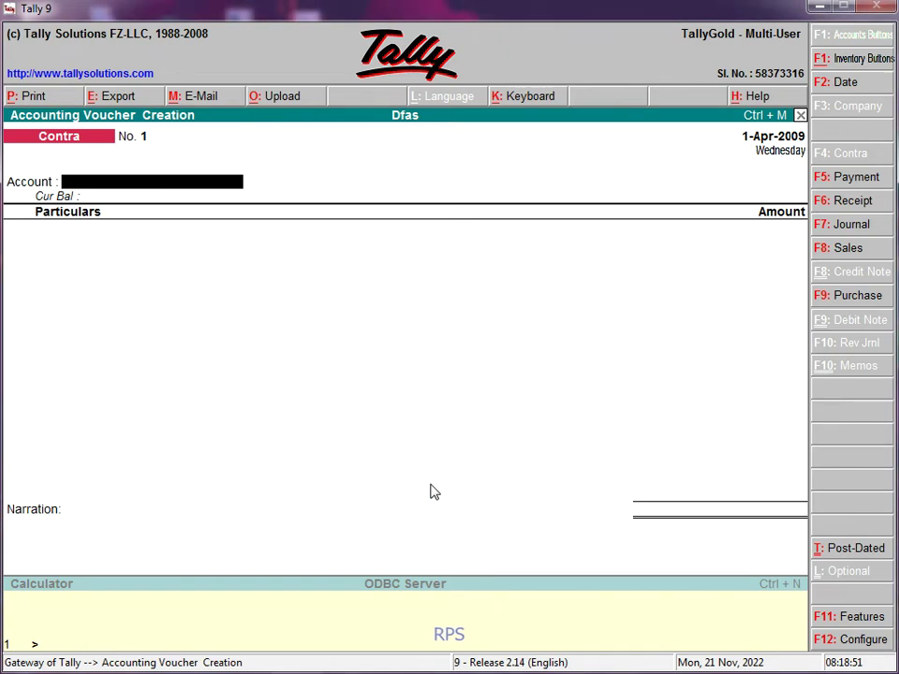
Create a ledger named Sbi from the contra voucher's account field and place it under Bank Accounts
key(alt+c)
text(Sbi)
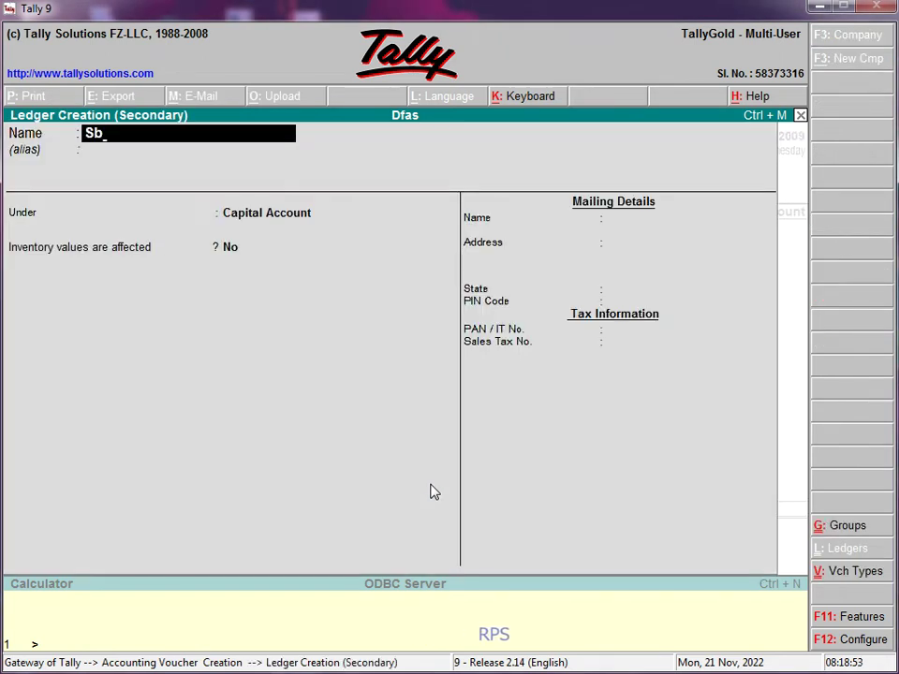
key(Return)
key(Return)
key(Up)
key(Up)
key(Up)
key(Up)
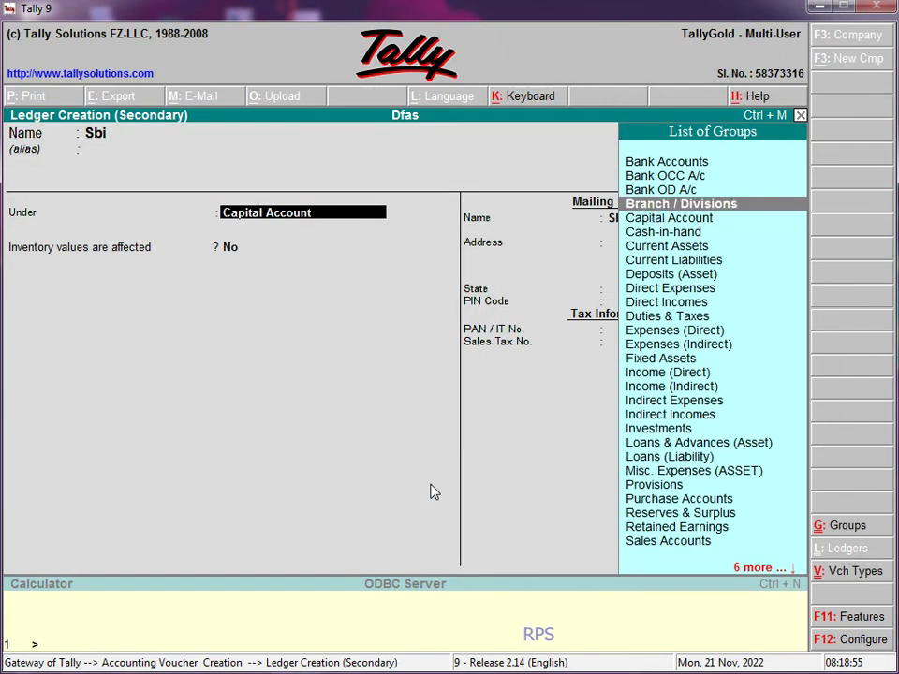
key(Return)
Keep the default reconciliation date and blank mailing details, then save the ledger and use Sbi as the contra voucher's account
key(Return)
key(Return)
key(Return)
key(Return)
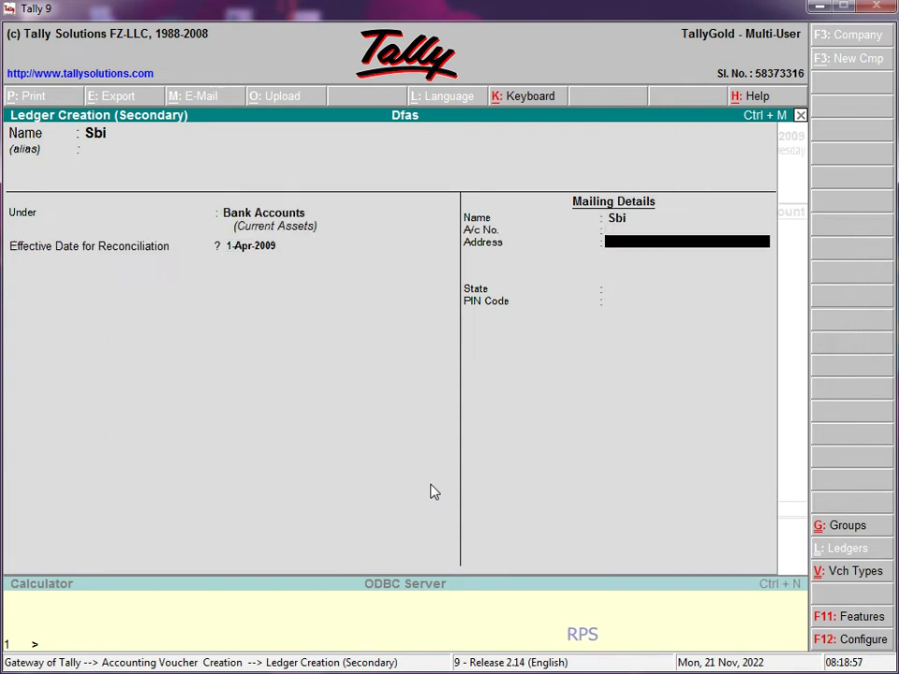
key(Return)
key(Return)
key(Return)
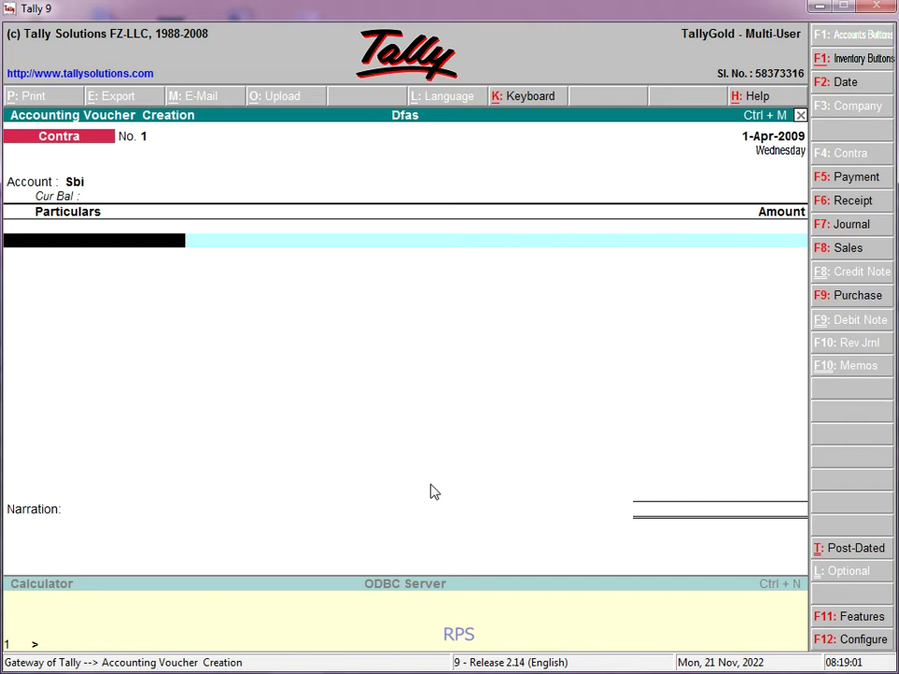
Enter Cash with an amount of 10,000 in the contra voucher and save it without a narration
text(Cas)
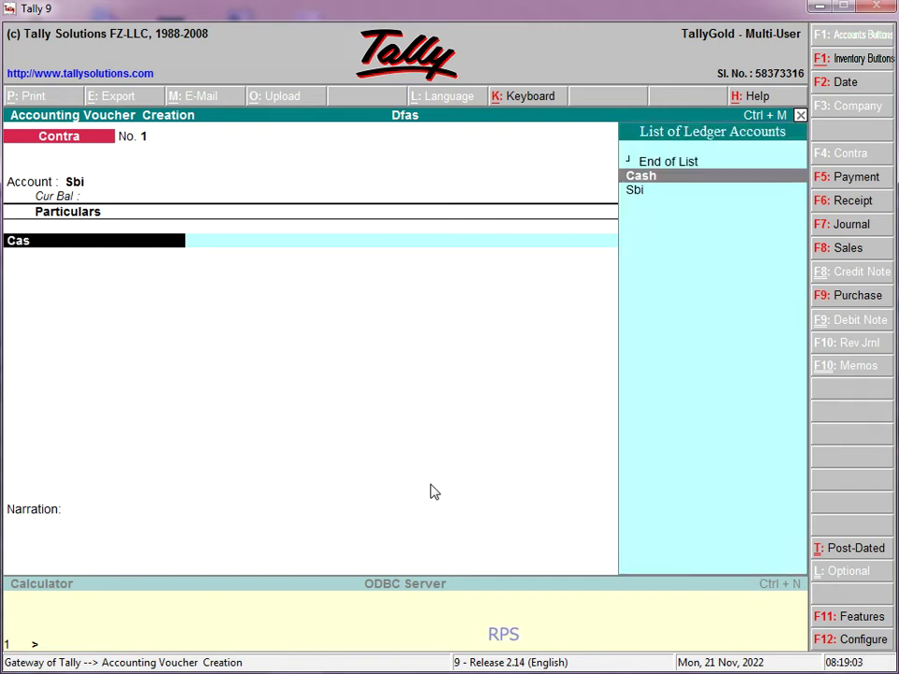
key(Return)
text(100)
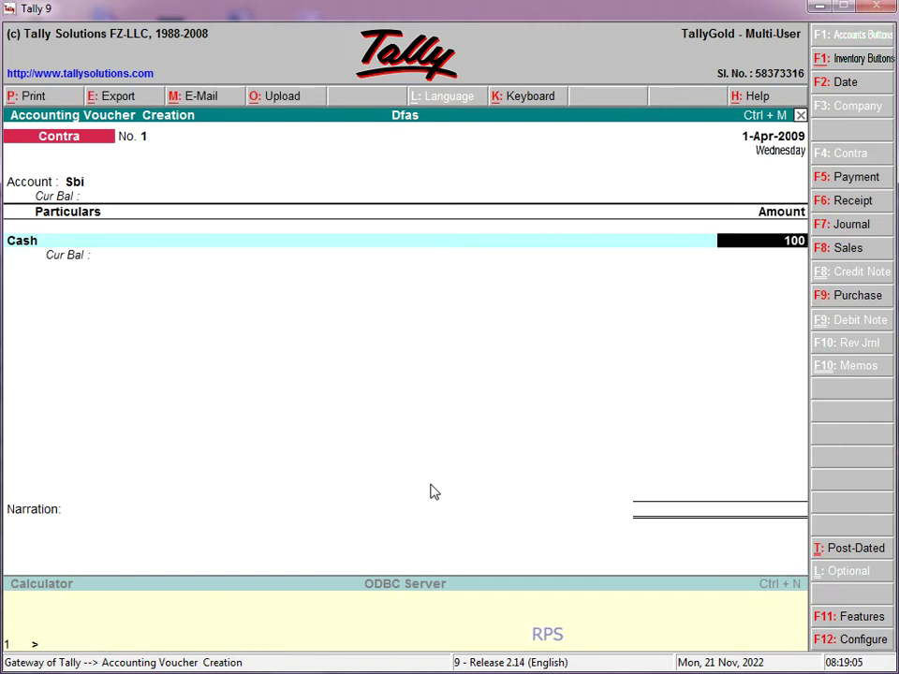
text(00)
key(Return)
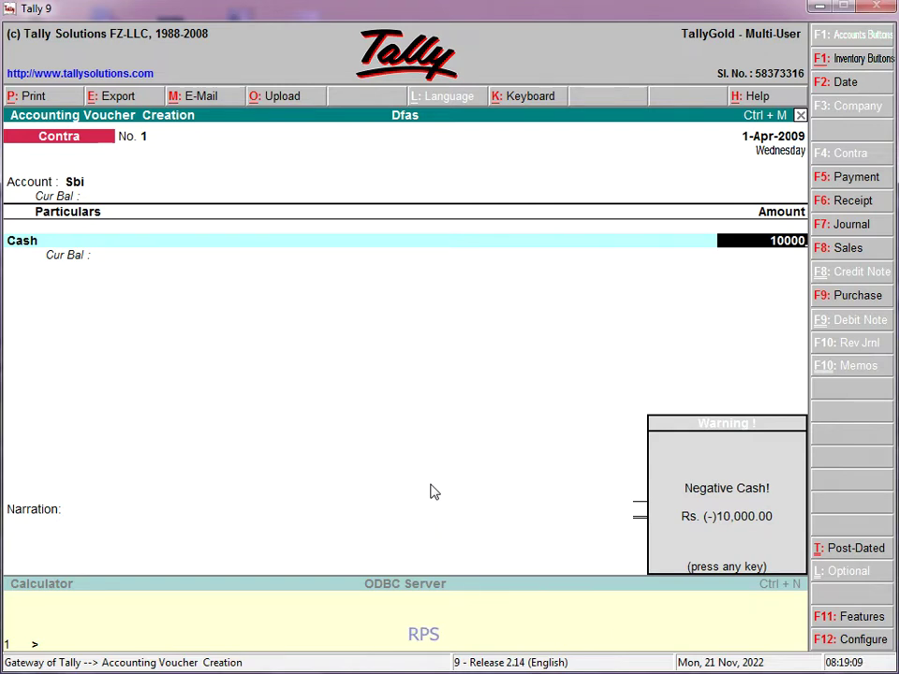
key(Return)
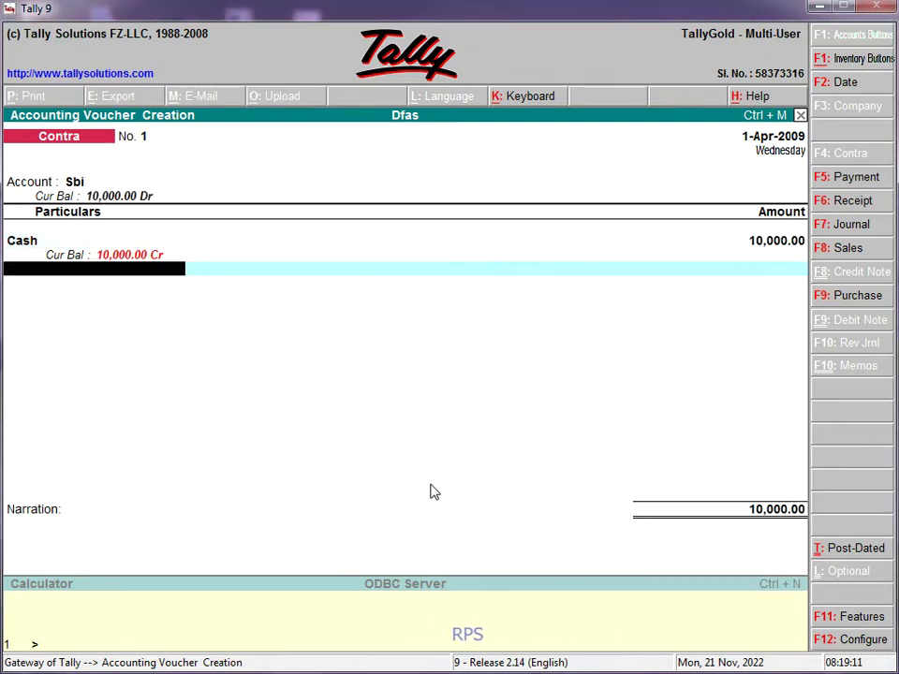
key(Return)
key(Return)
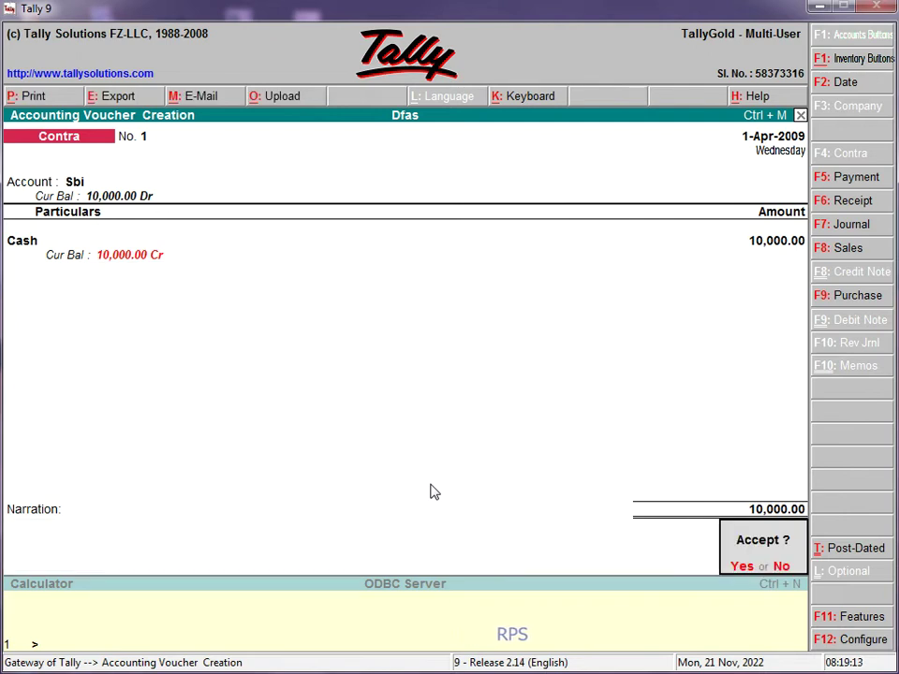
key(Return)
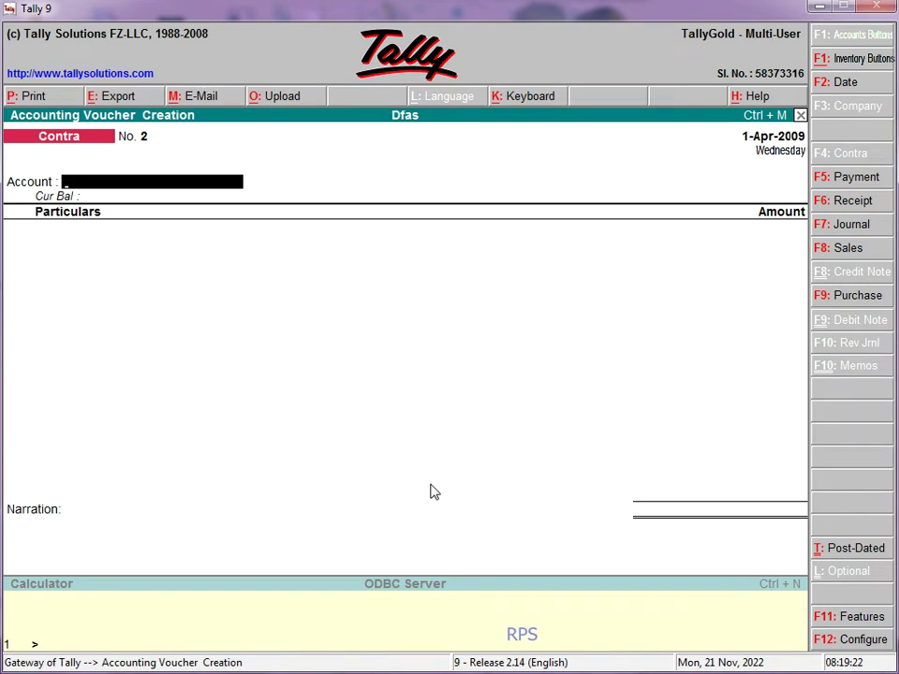
Record a second contra voucher with Cash as the account and Sbi for 1,000, and save it without a narration
text(Cas)
key(Return)
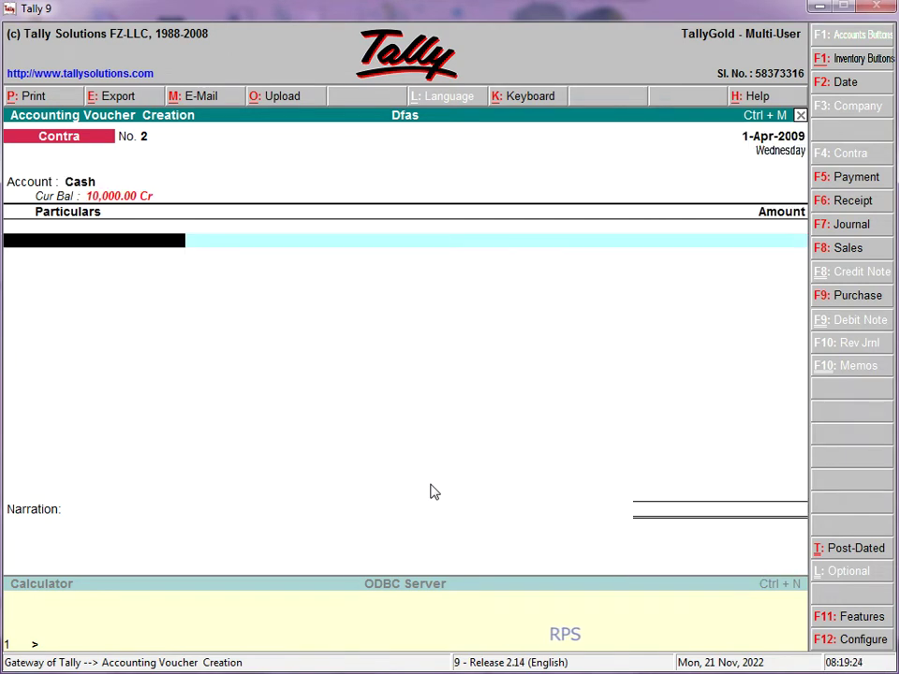
text(S)
key(Return)
text(1000)
key(Return)
key(Return)
key(Return)
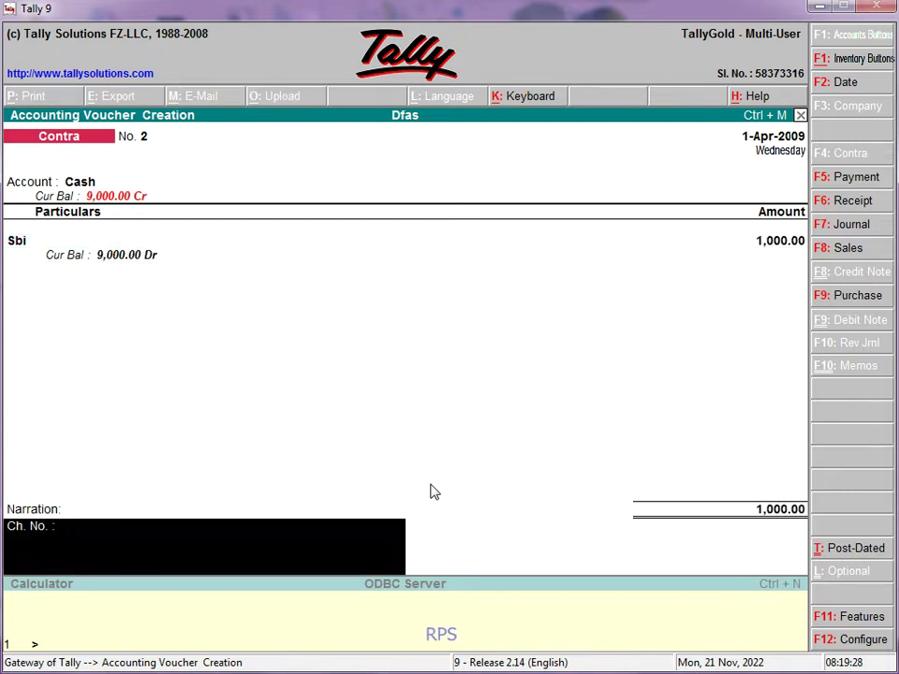
key(Return)
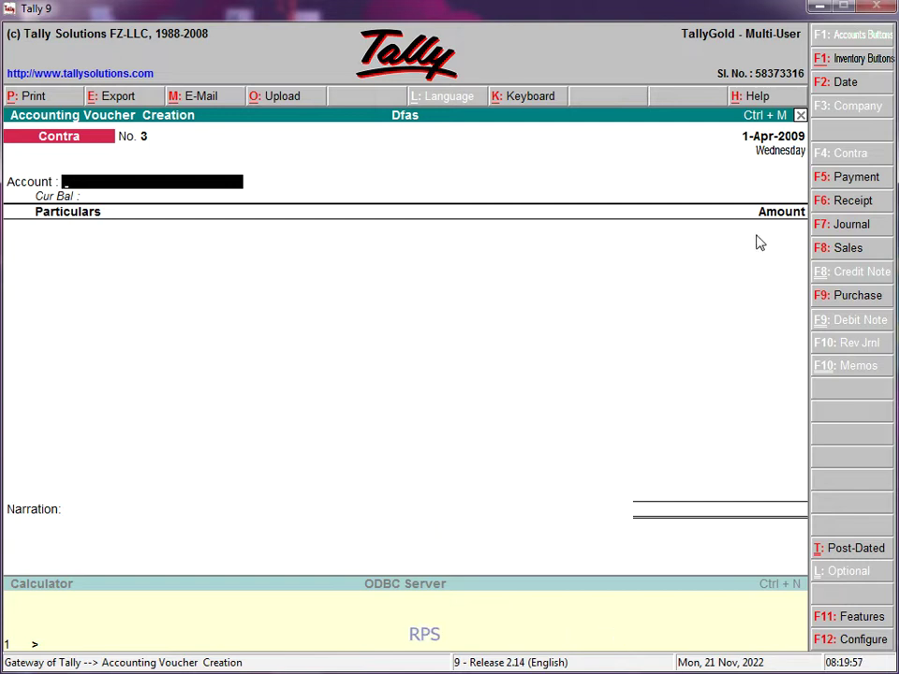
Switch to a payment voucher and create a ledger named Wages under Direct Expenses
click(847, 177)
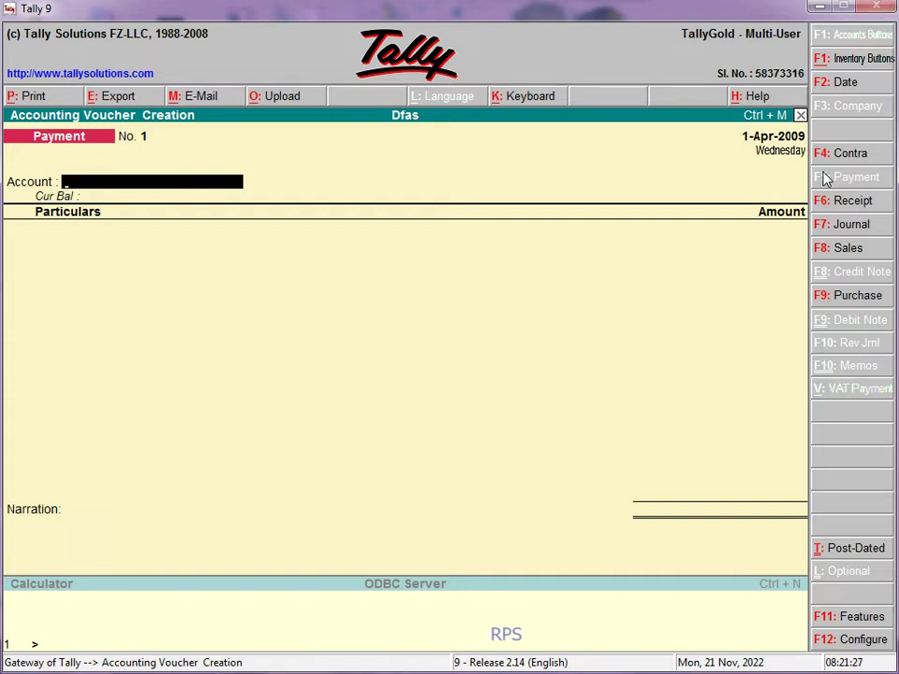
key(alt+c)
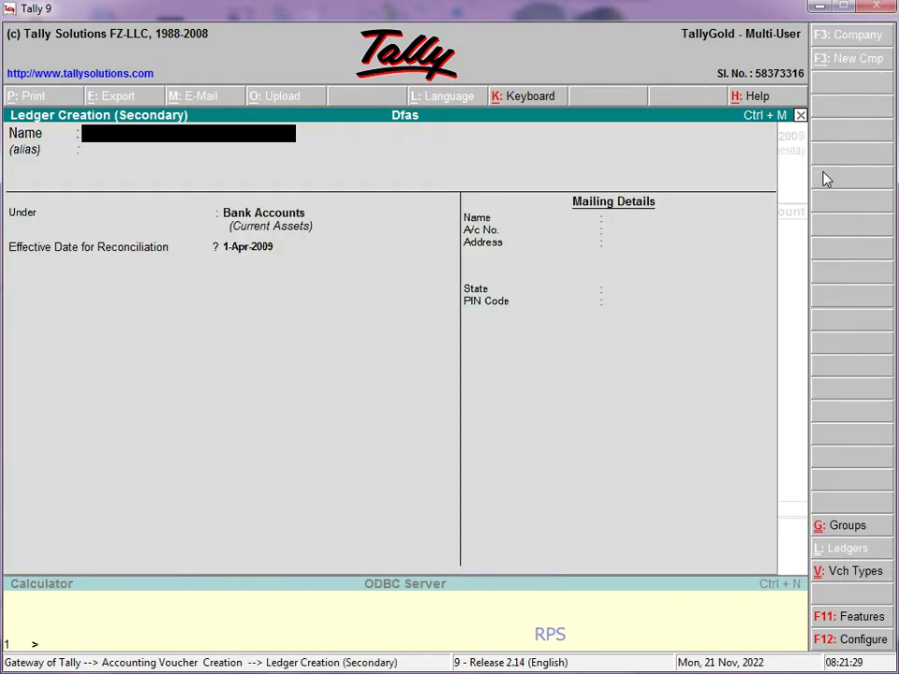
text(Wages)
key(Return)
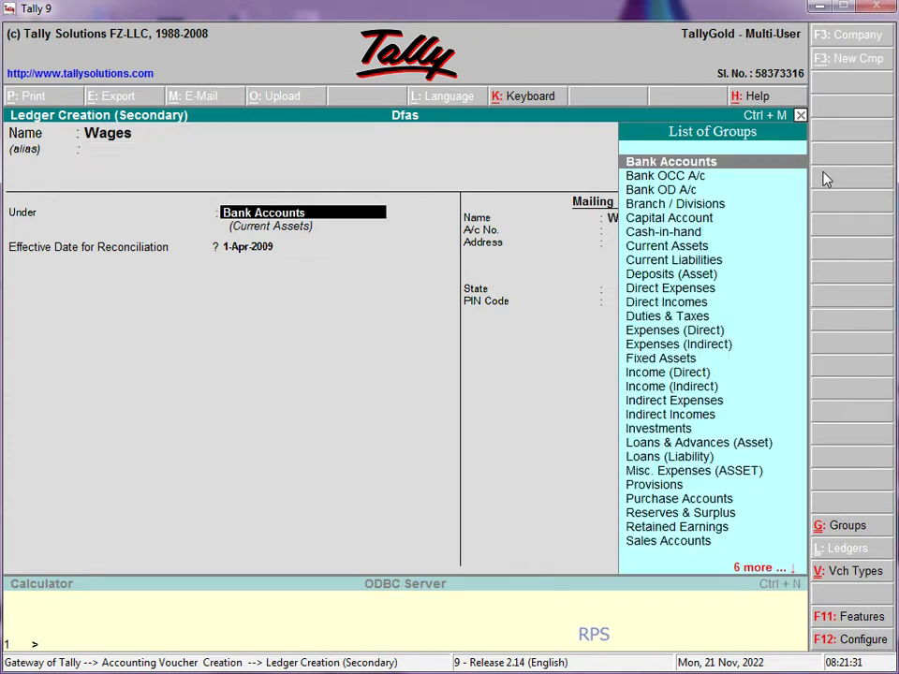
text(U)
key(BackSpace)
text(Directe)
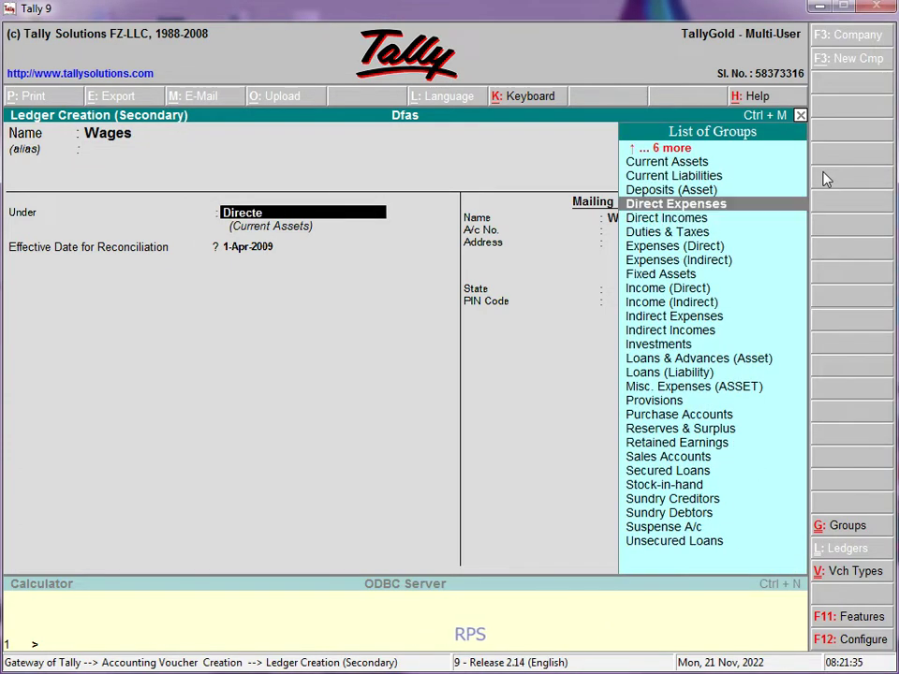
key(Return)
key(Return)
key(Return)
Record a payment of 1,000 from Cash to Wages and save the voucher without a narration
text(C)
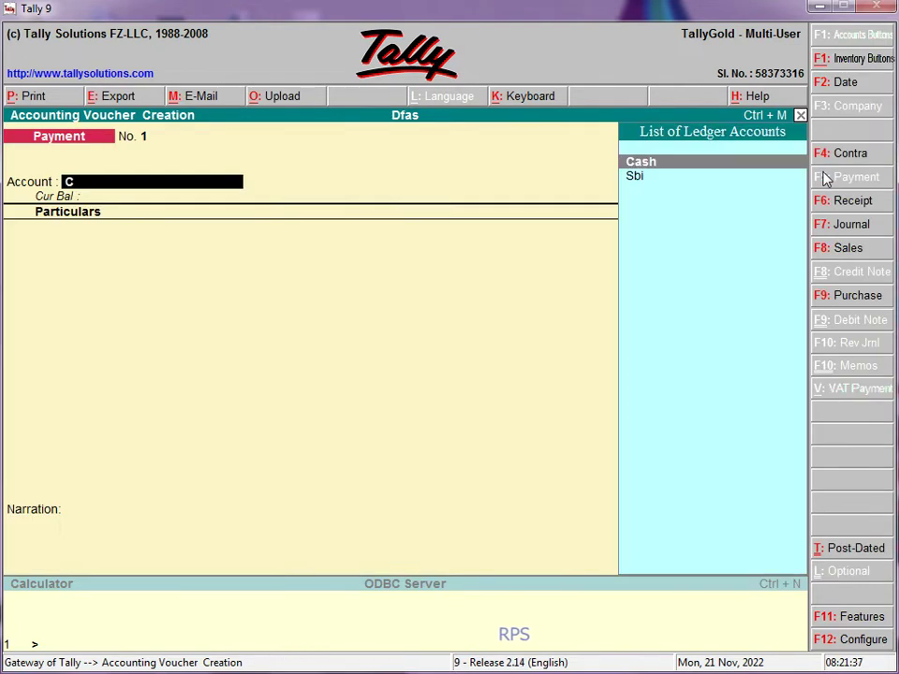
key(Return)
text(W)
key(Return)
text(1000)
key(Return)
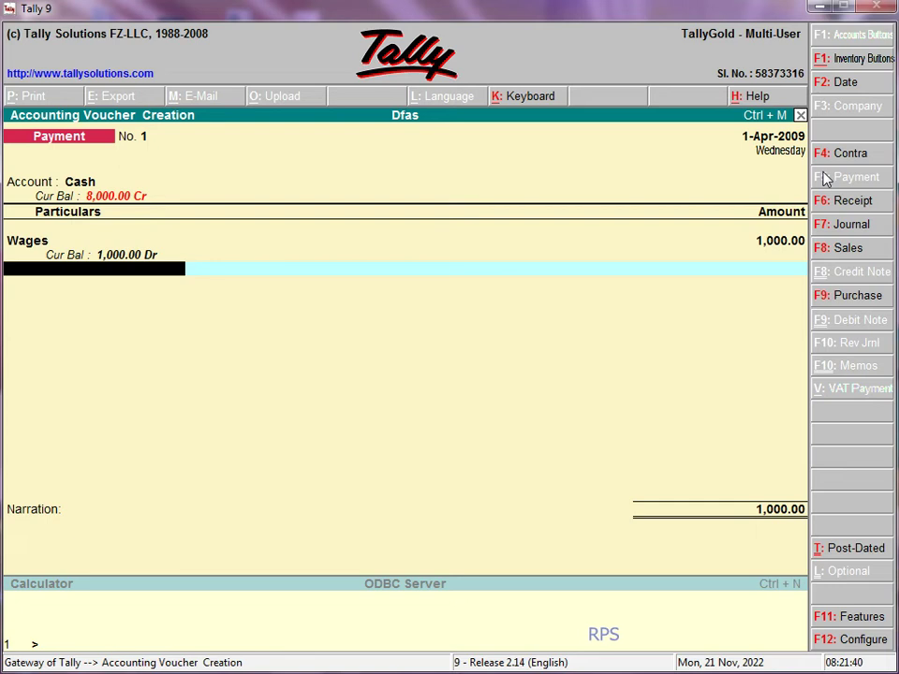
key(Return)
key(Return)
key(Return)
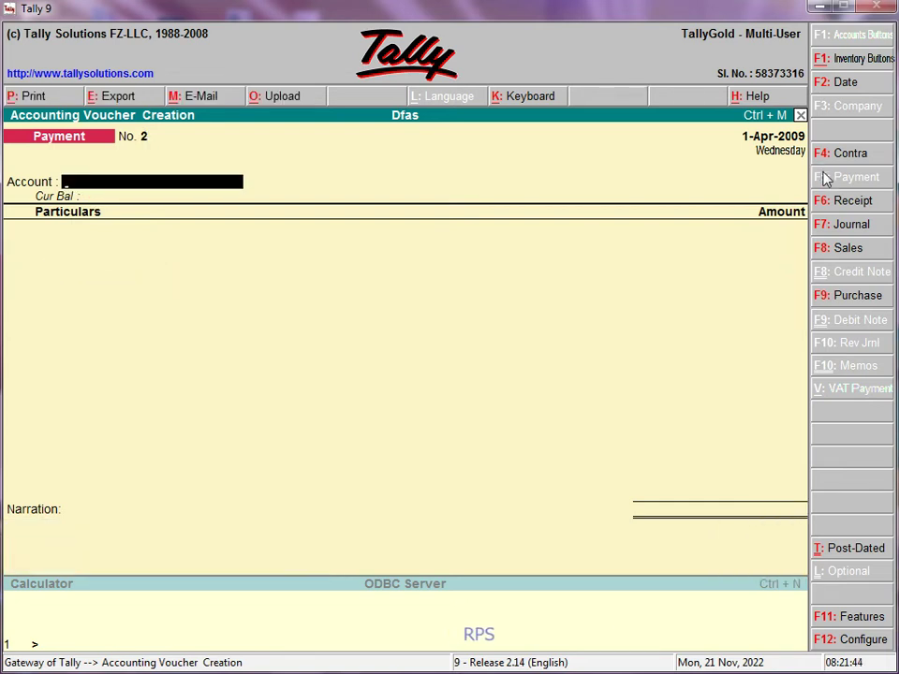
Choose Sbi as the payment account and create a ledger in the supplier's name under Sundry Creditors
text(Sb)
key(Return)
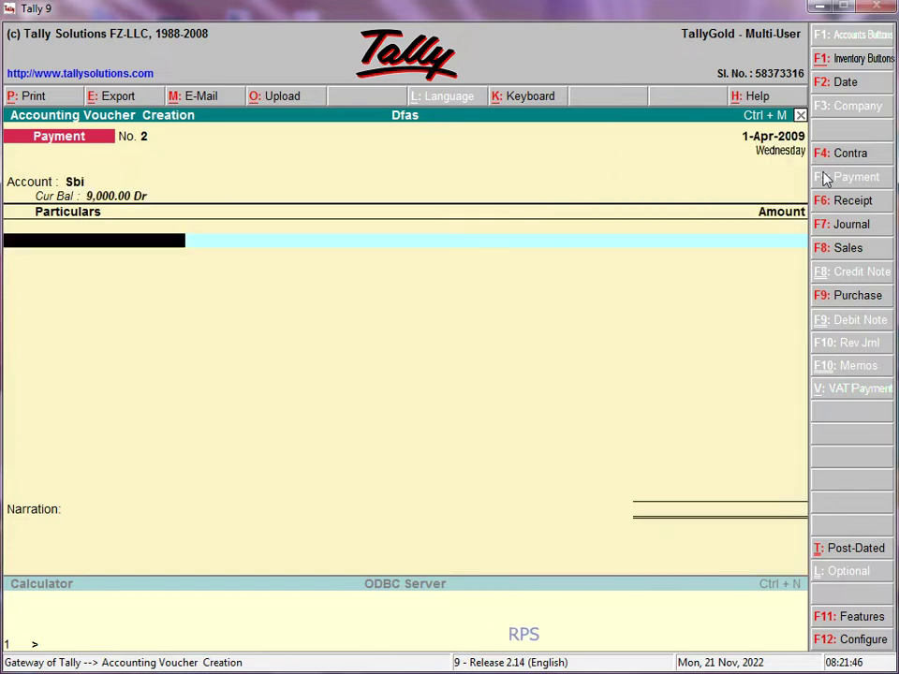
key(alt+c)
text(Ashok)
key(Return)
key(Return)
text(S)
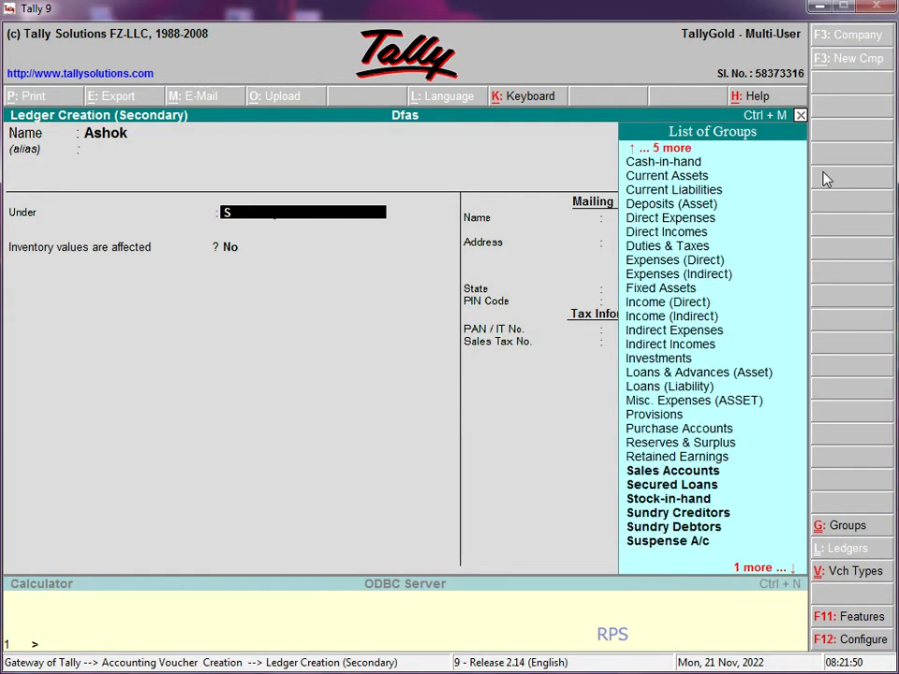
text(undryd)
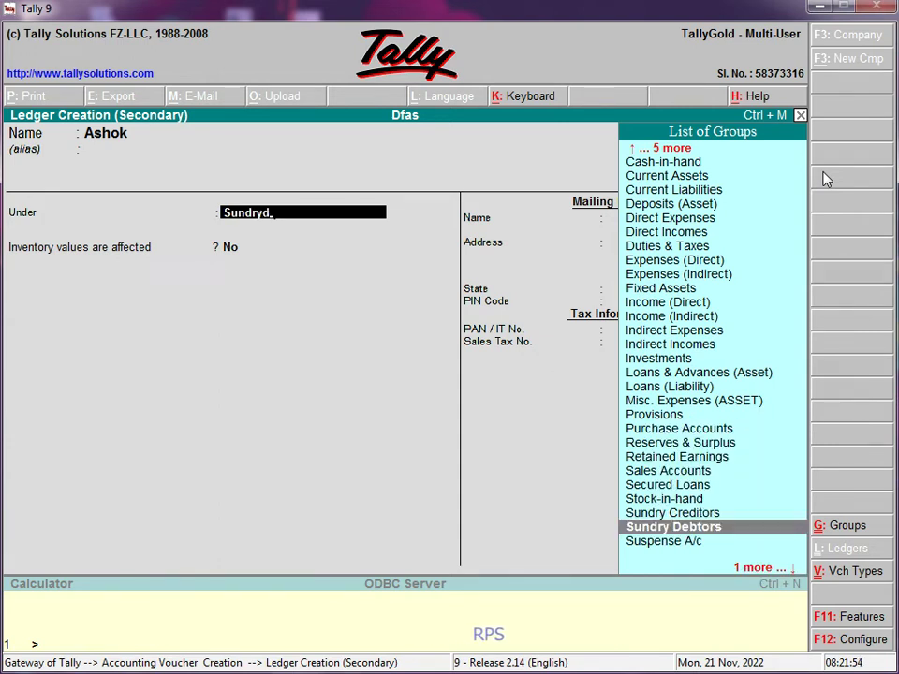
key(Up)
key(Return)
key(Return)
key(Return)
key(Return)
key(Return)
key(Return)
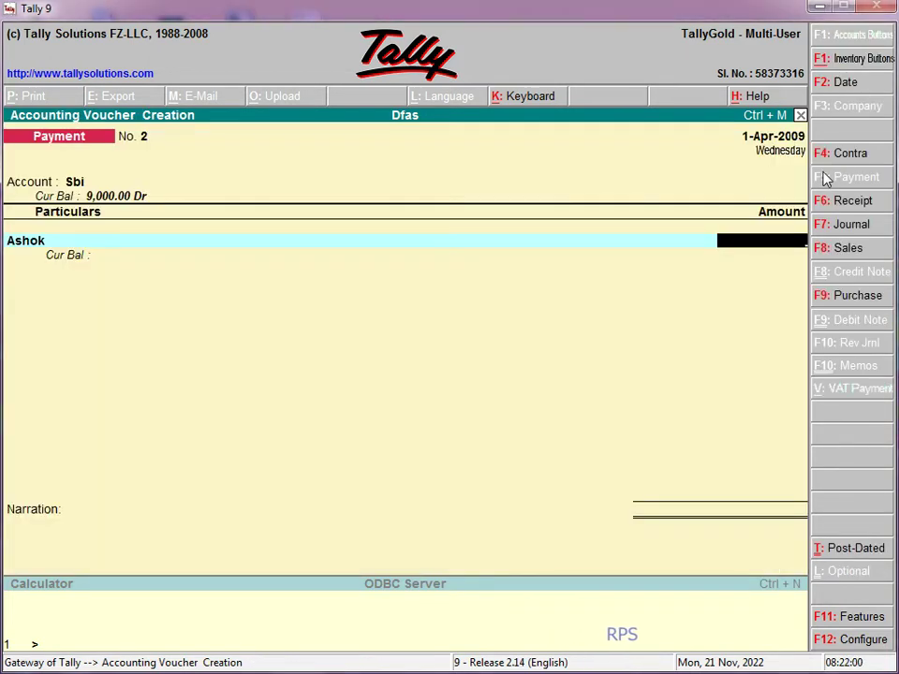
Enter a payment of 1,000 to the supplier as On Account and save the voucher without a narration
text(1000)
key(Return)
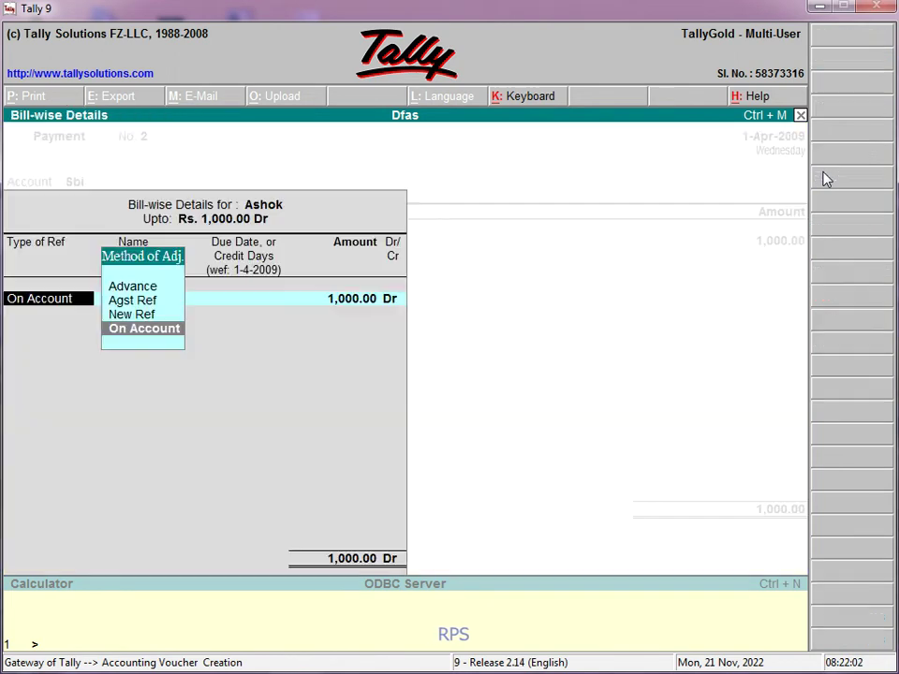
key(Return)
key(Return)
key(Return)
key(Return)
key(Return)
key(Return)
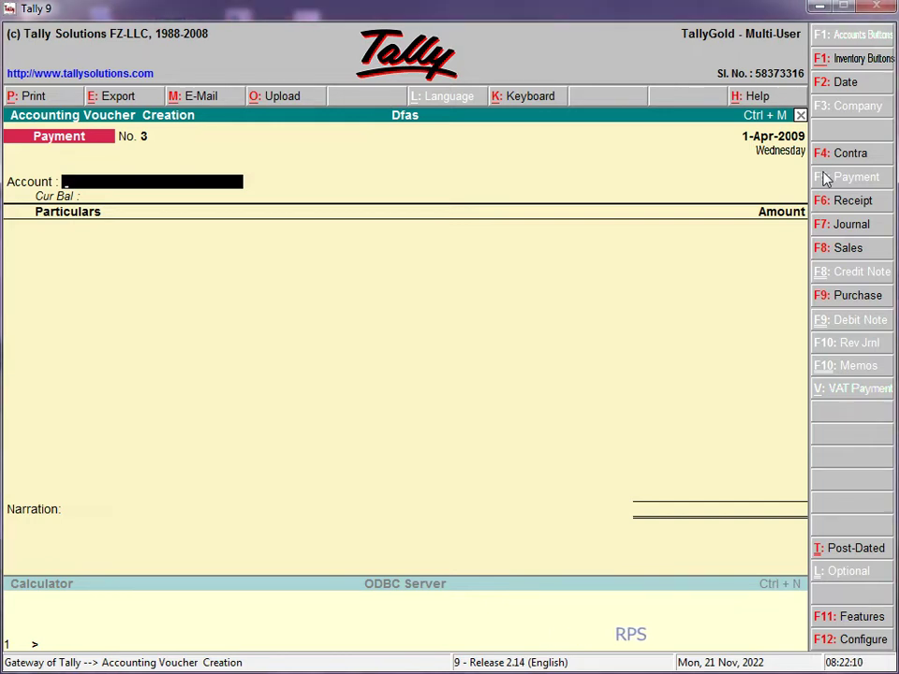
Create a ledger named Computer under Fixed Assets from the new payment voucher
key(alt+c)
text(Computer)
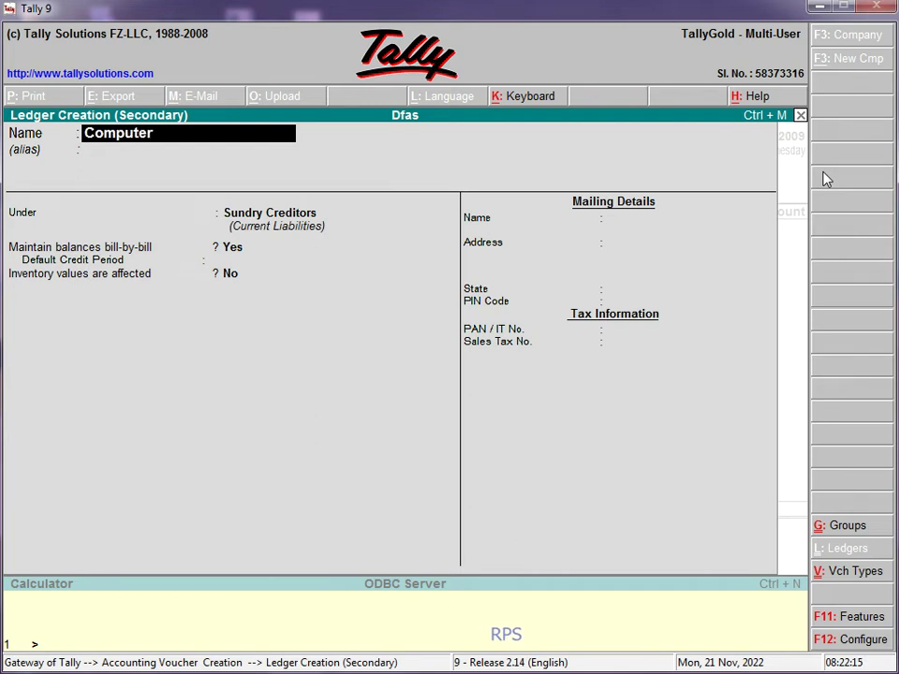
key(Return)
key(Return)
text(f)
key(Return)
key(Return)
key(Return)
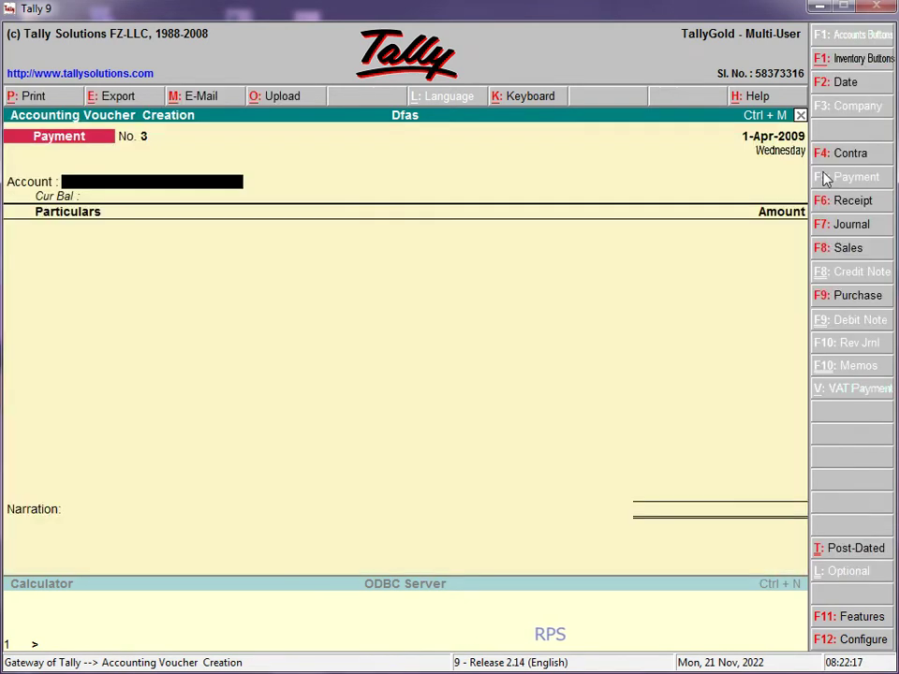
Record a payment of 1,000 from Cash to Computer and save the voucher without a narration
text(Ca)
key(Return)
text(C)
key(Return)
text(1000)
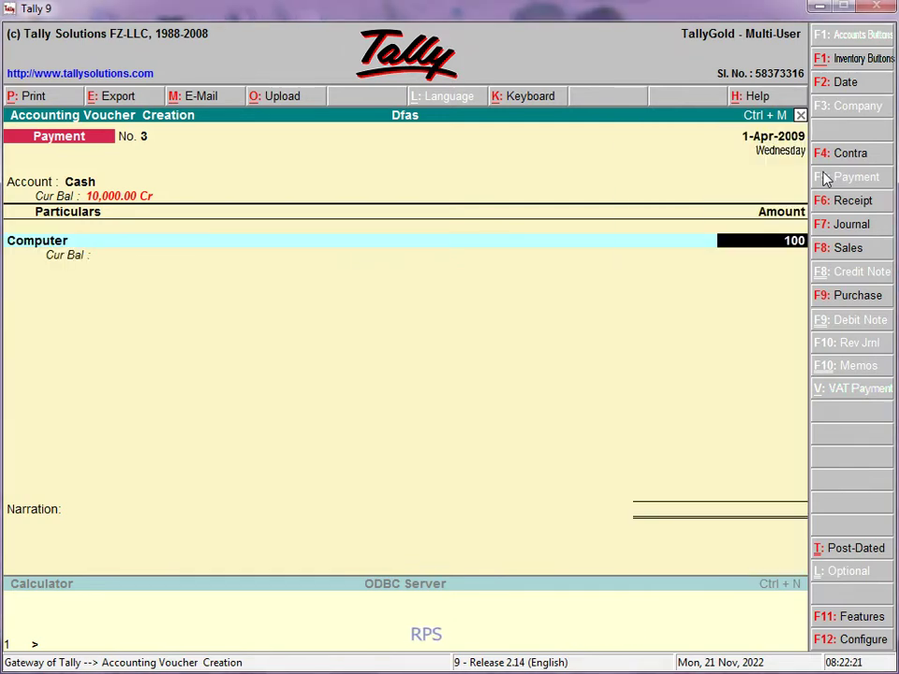
key(Return)
key(Return)
key(Return)
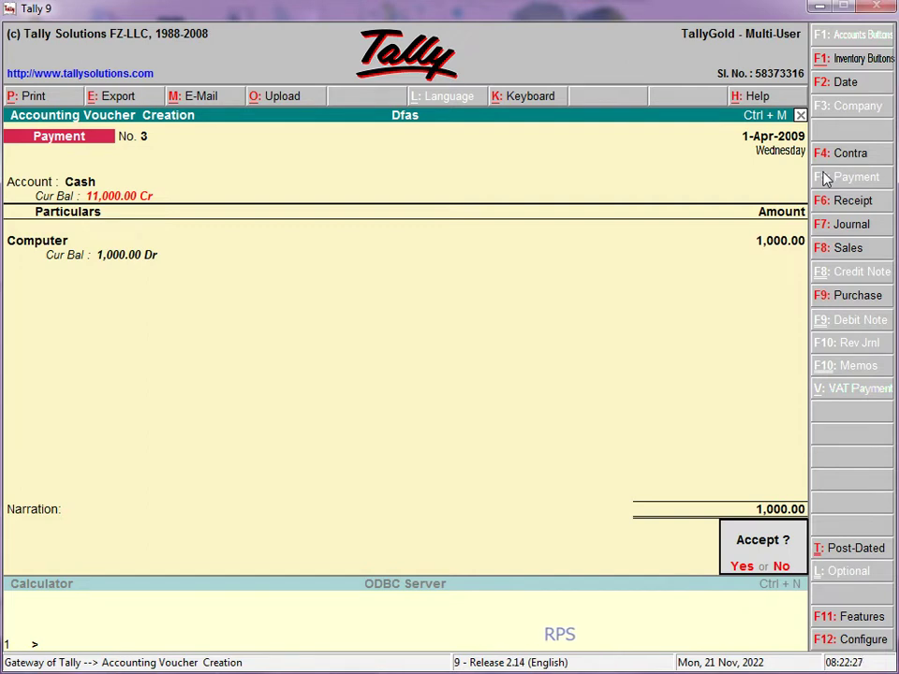
key(y)
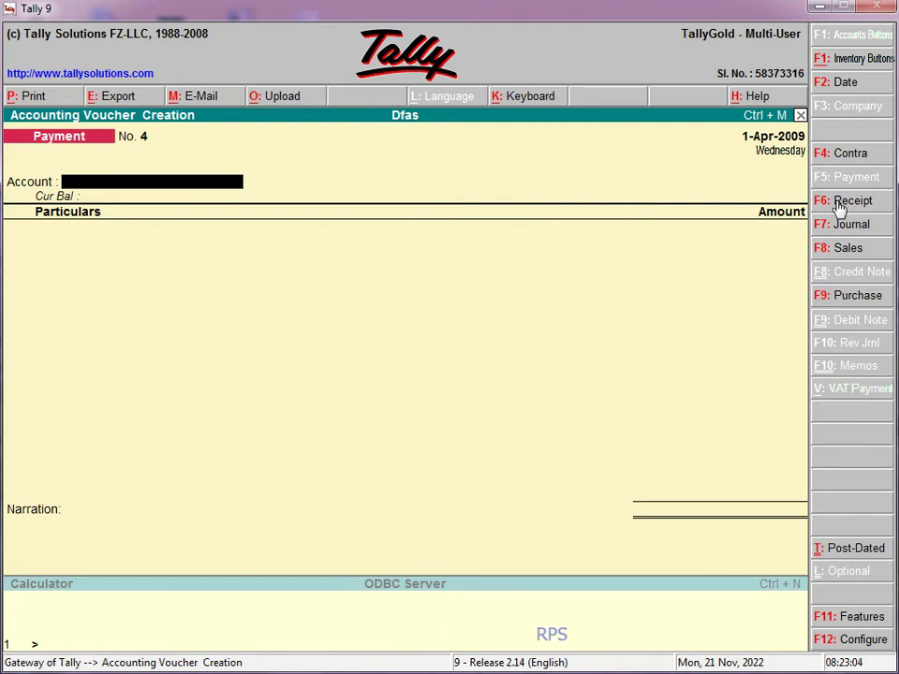
Switch to a receipt voucher and choose Cash as its account
click(841, 208)
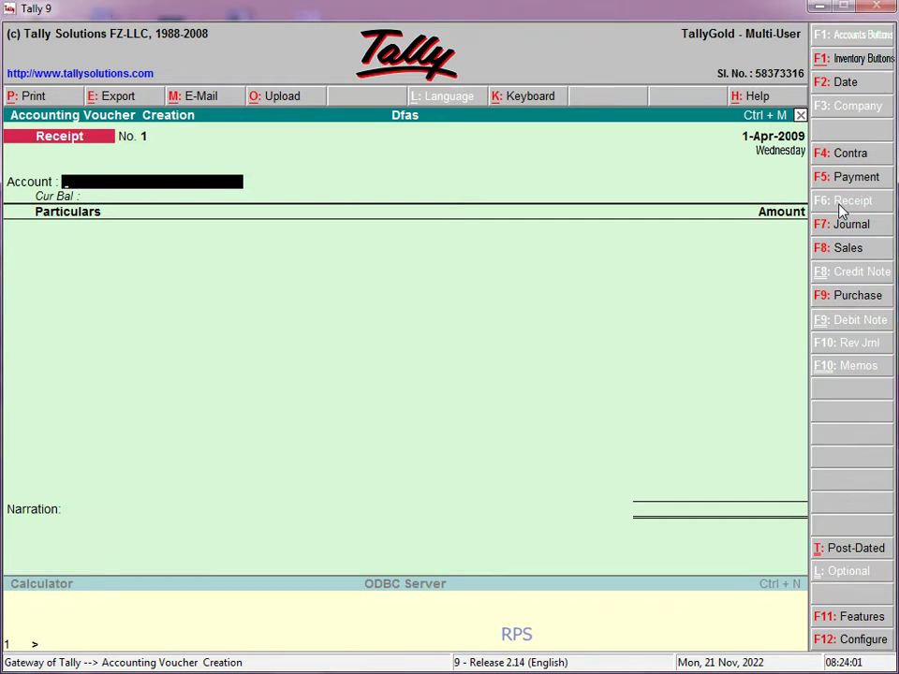
text(Cas)
key(Return)
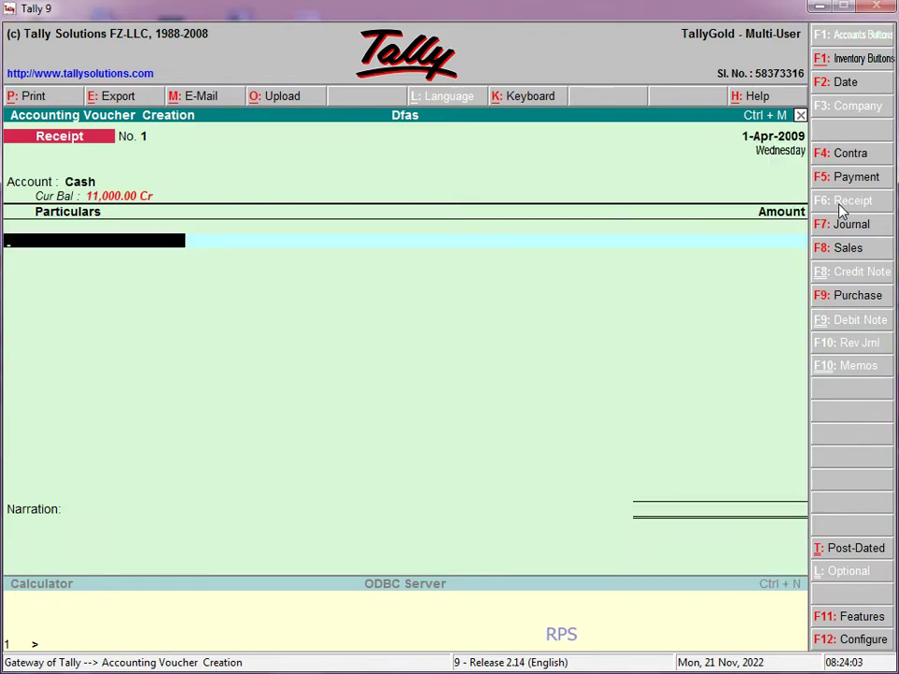
Create a ledger in the customer's name under Sundry Debtors for the receipt's particulars
key(alt+c)
text(Ram)
key(Return)
key(Return)
text(Sundry D)
key(Return)
key(Return)
key(Return)
key(Return)
key(Return)
key(Return)
key(Return)
key(Return)
key(Return)
key(ctrl+a)
Enter a receipt of 2,000 from the customer as On Account and save the voucher without a narration
text(2000)
key(Return)
key(Return)
key(Return)
key(Return)
key(Return)
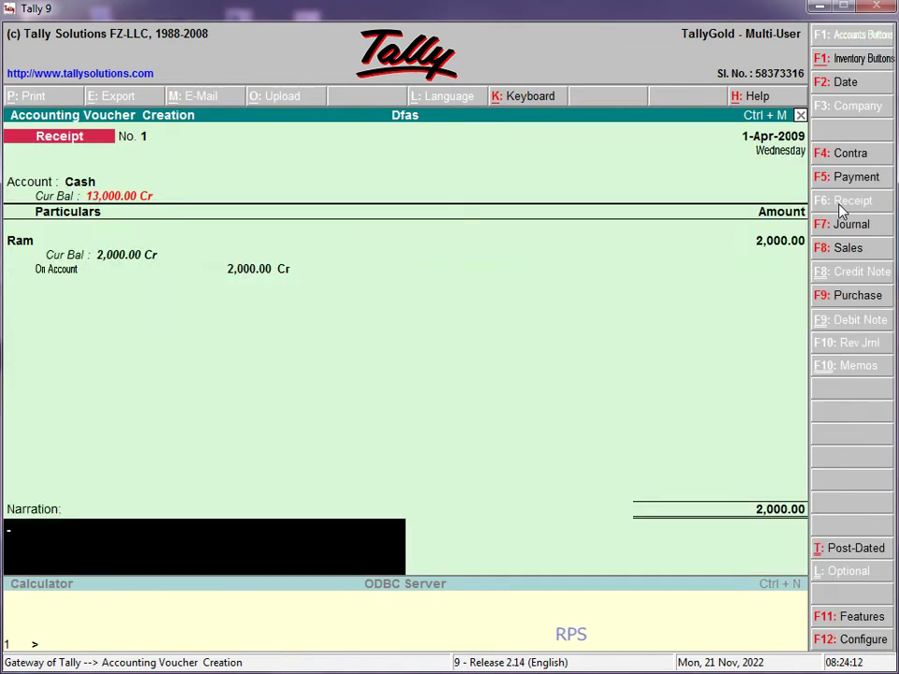
key(Return)
key(Return)
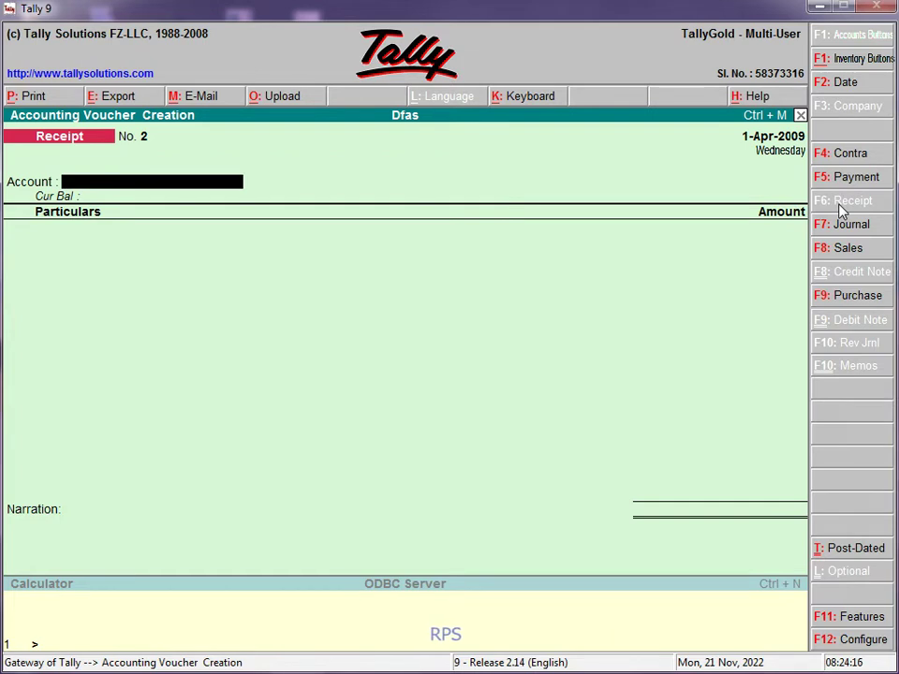
Record a receipt of 2,000 into Cash against Computer and save the voucher without a narration
text(Cas)
key(Return)
text(Co)
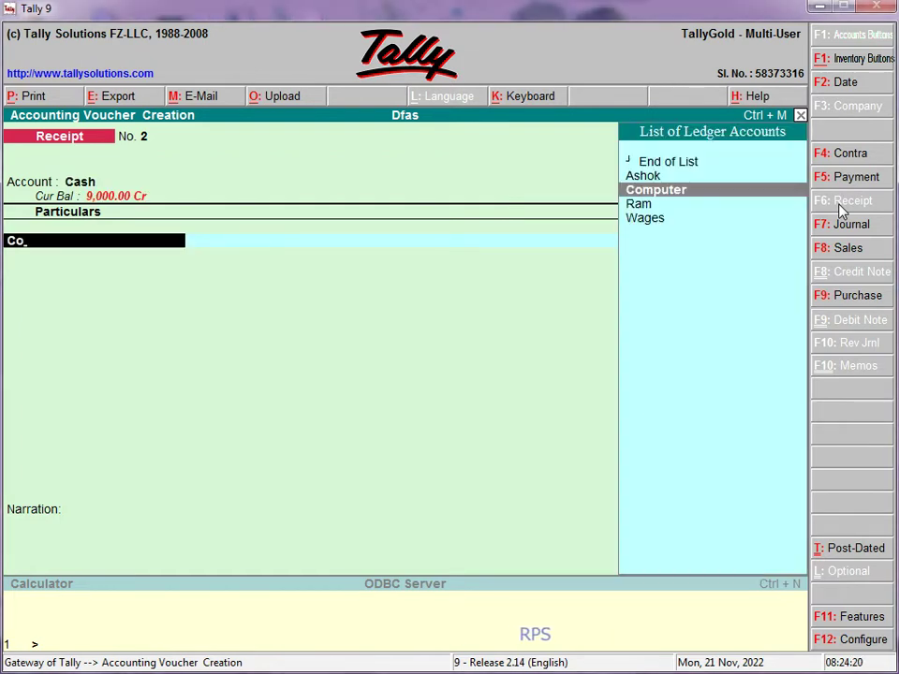
key(Return)
text(2,000)
key(Return)
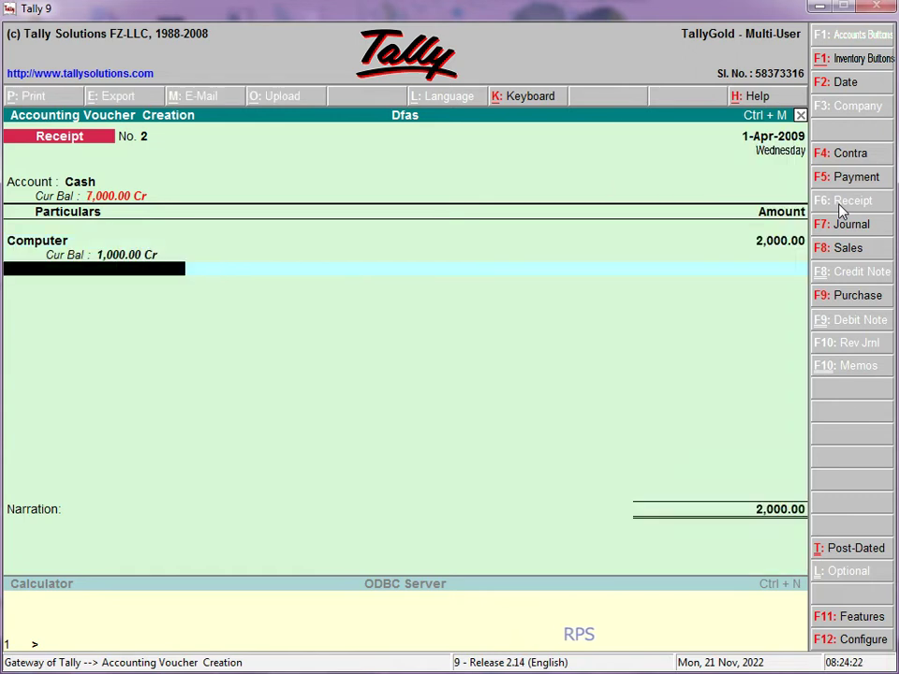
key(Return)
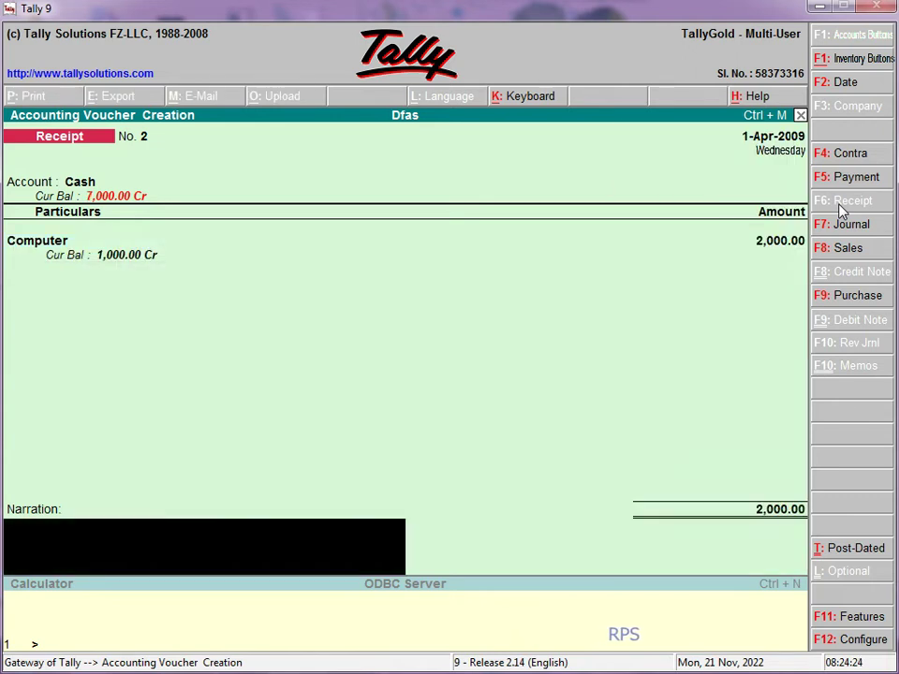
key(Return)
key(Return)
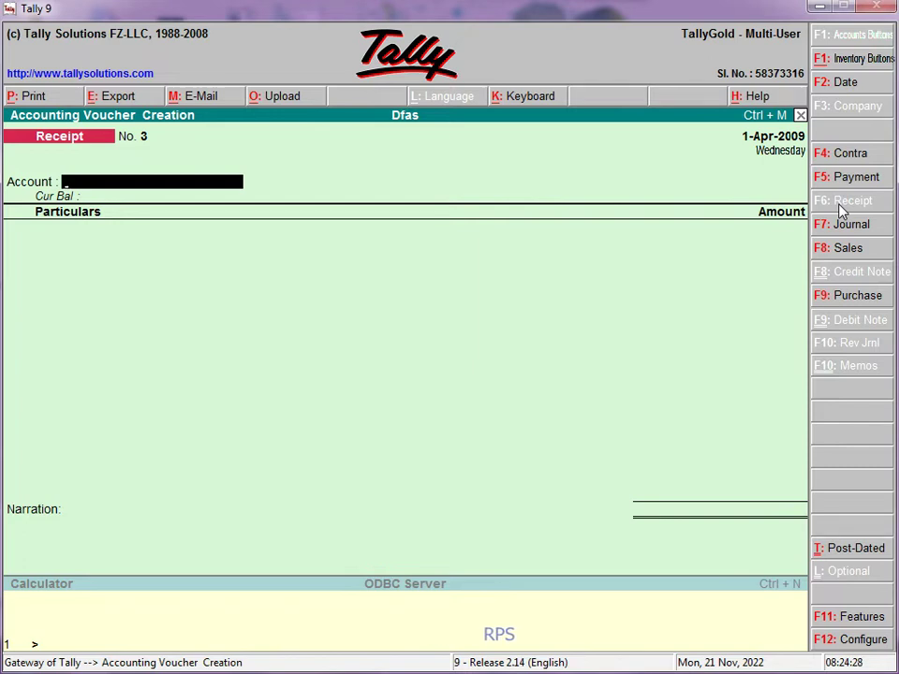
Choose Sbi as the account of the third receipt voucher
text(C)
key(Down)
key(Return)
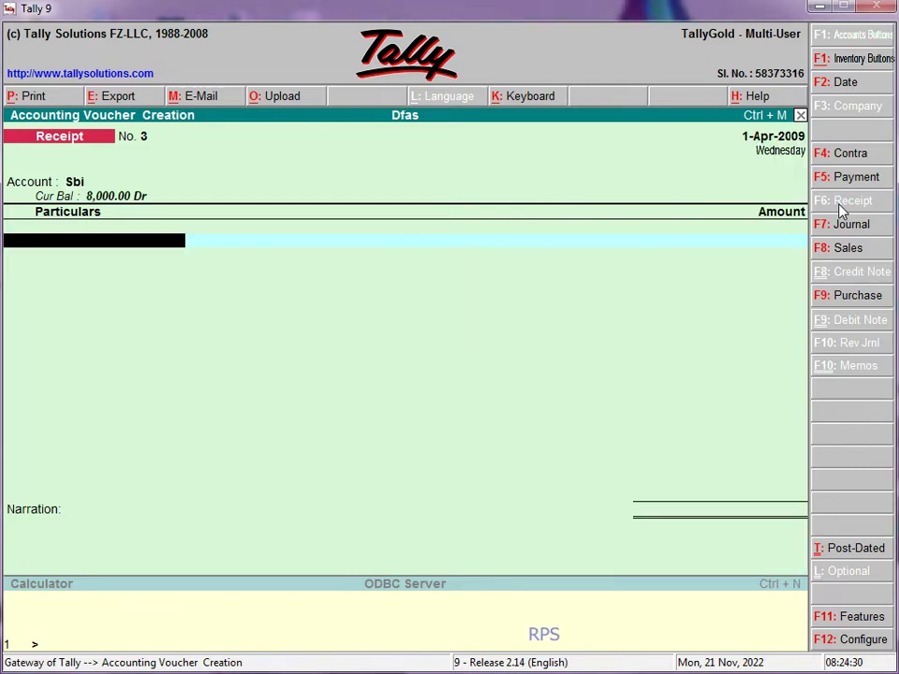
Create a ledger named Interest under Indirect Incomes for the receipt's particulars
key(alt+c)
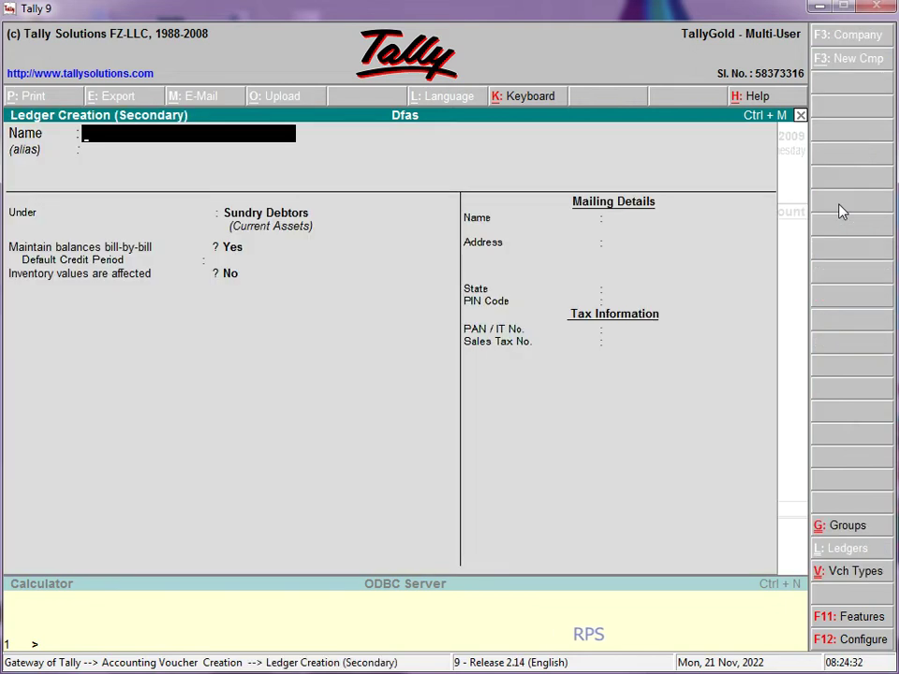
text(Interewst)
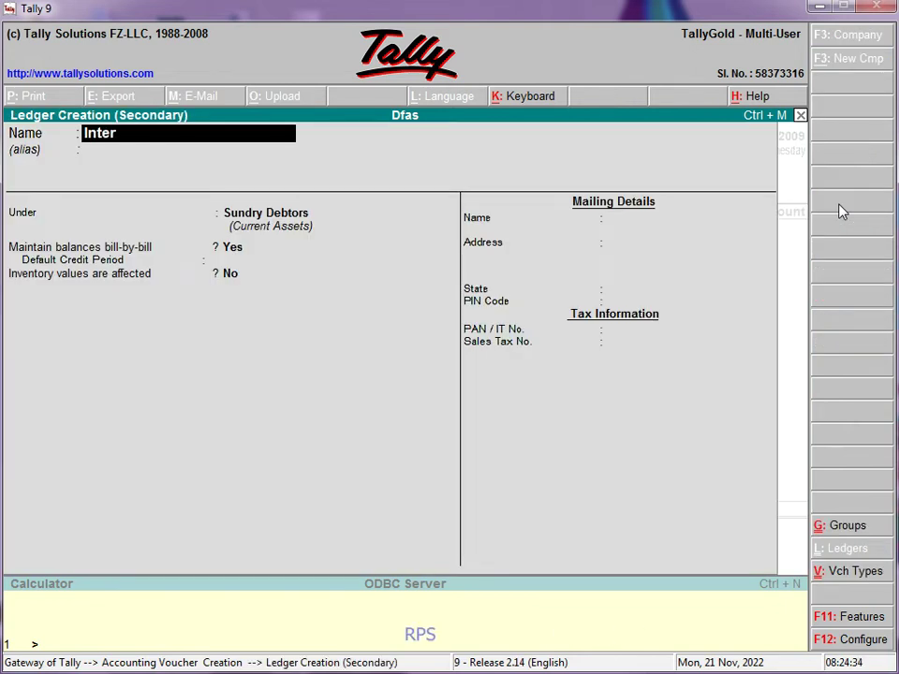
key(BackSpace)
key(BackSpace)
key(BackSpace)
text(st)
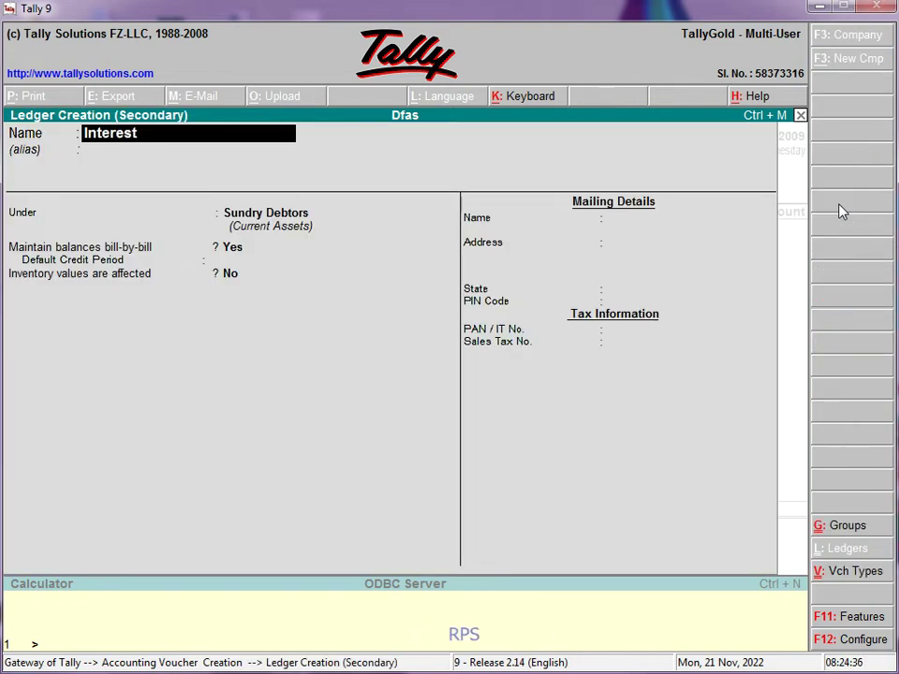
key(Return)
text(Indirecte)
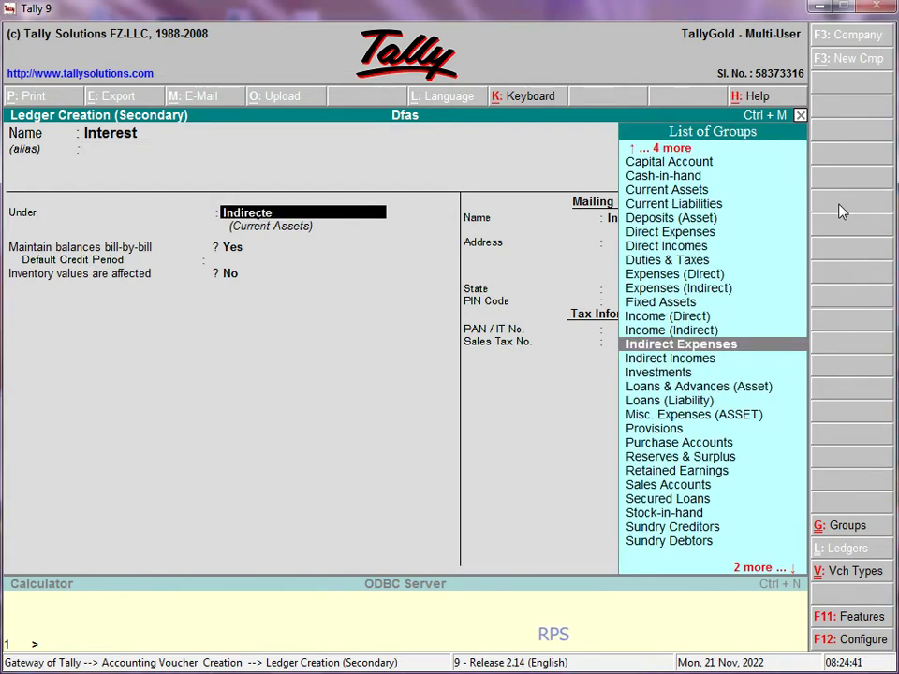
key(Down)
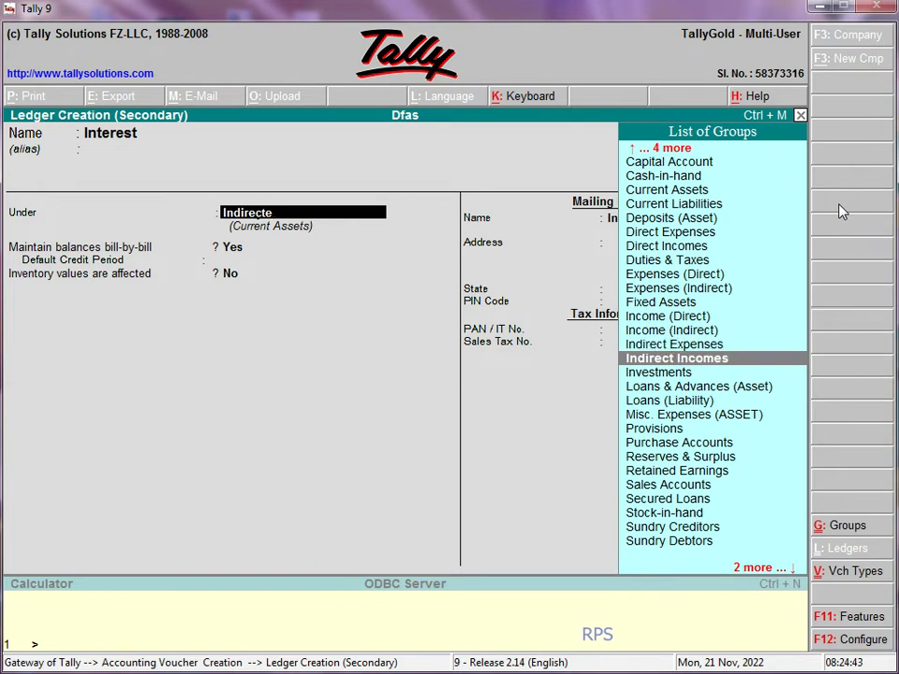
key(Return)
key(Return)
key(Return)
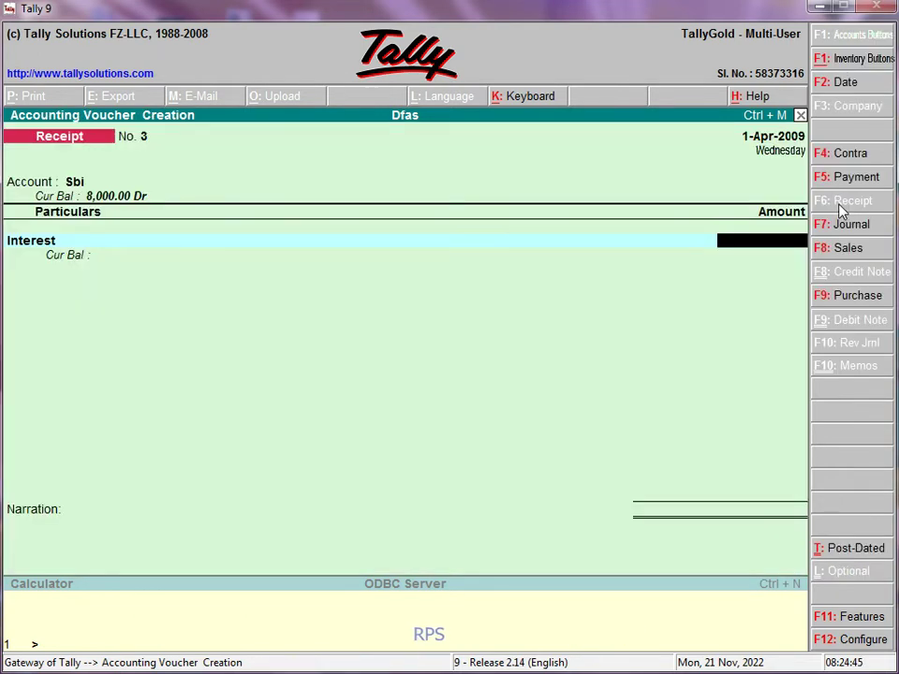
Enter 2,000 for Interest and save the receipt voucher without a narration
text(2,000)
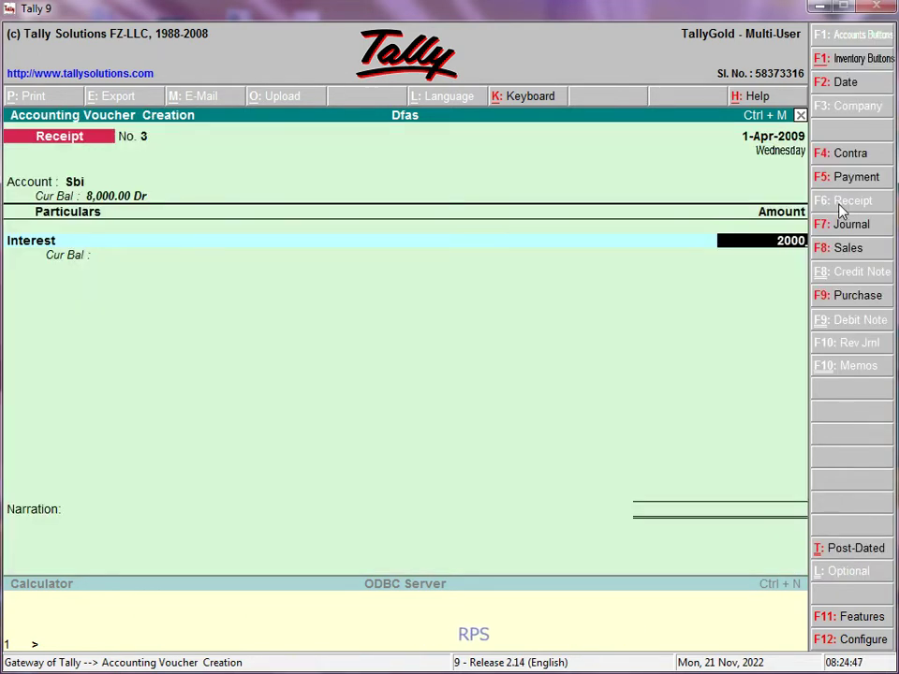
key(Return)
key(Return)
key(Return)
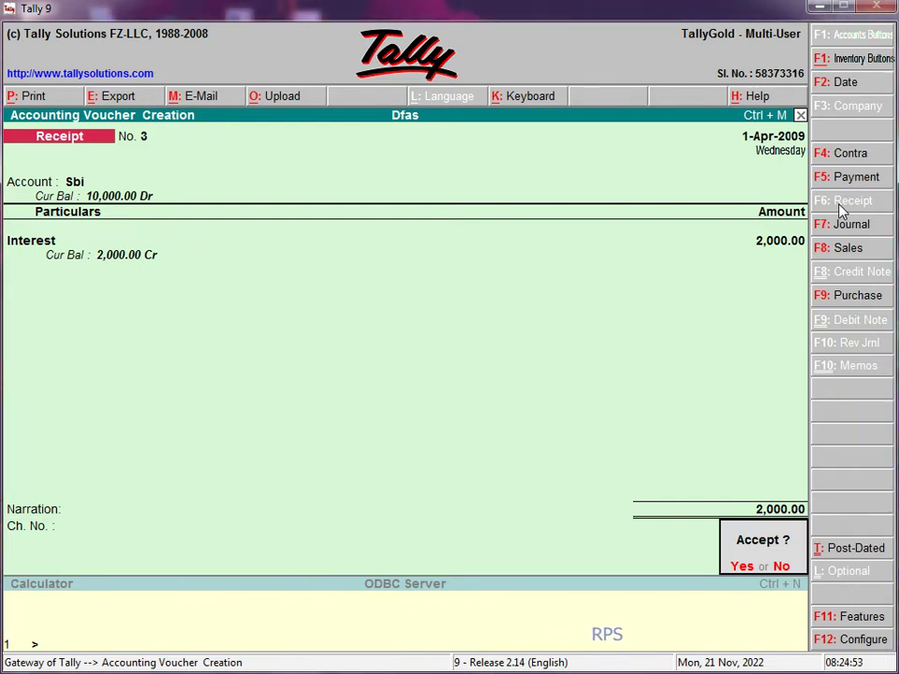
key(Return)
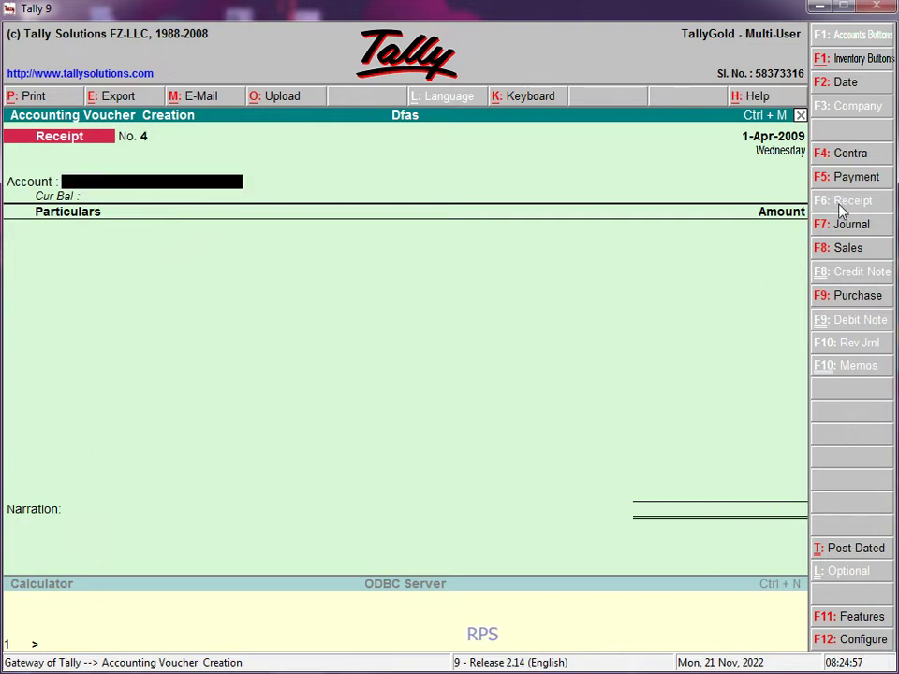
Switch to a journal voucher and create a ledger named Salary under Indirect Expenses
click(842, 219)
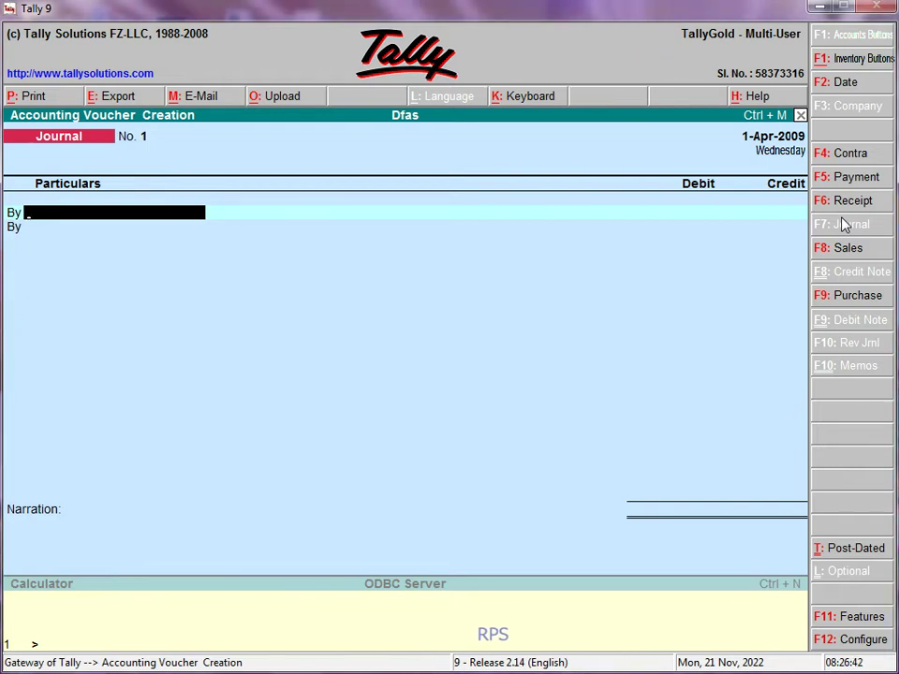
key(alt+c)
text(Salary)
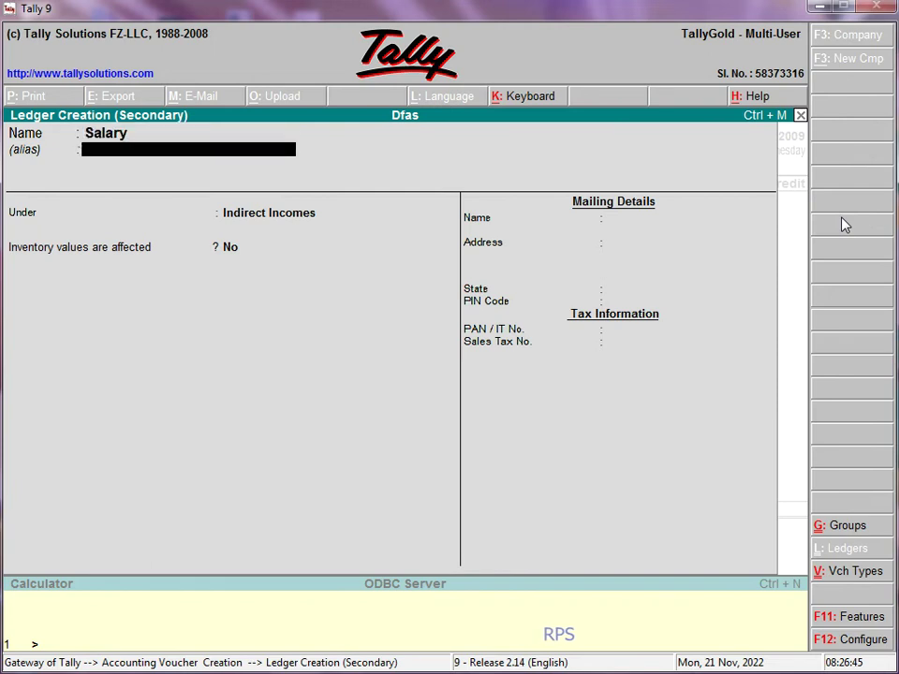
key(Return)
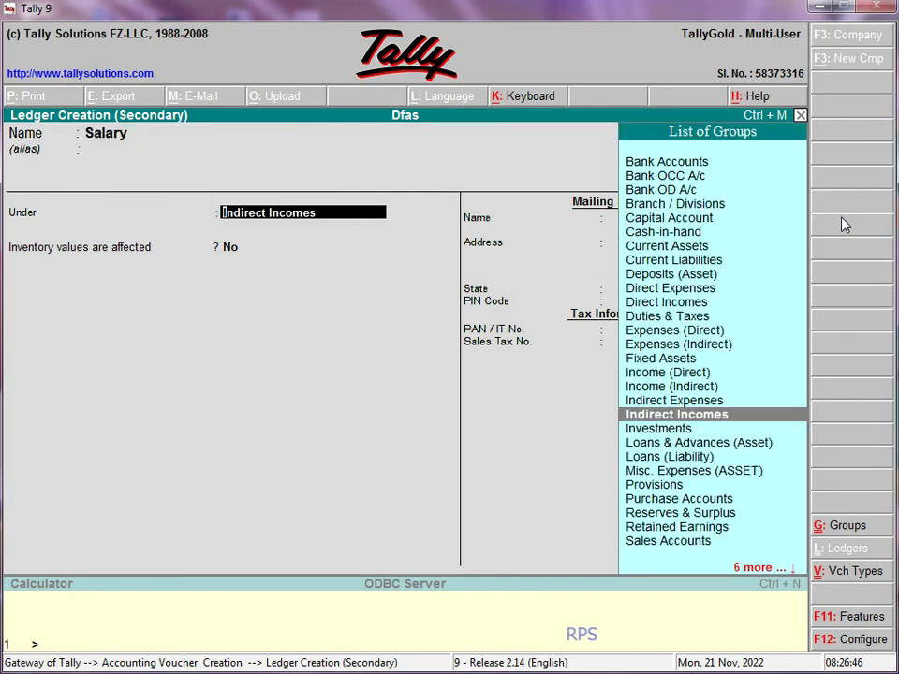
key(Up)
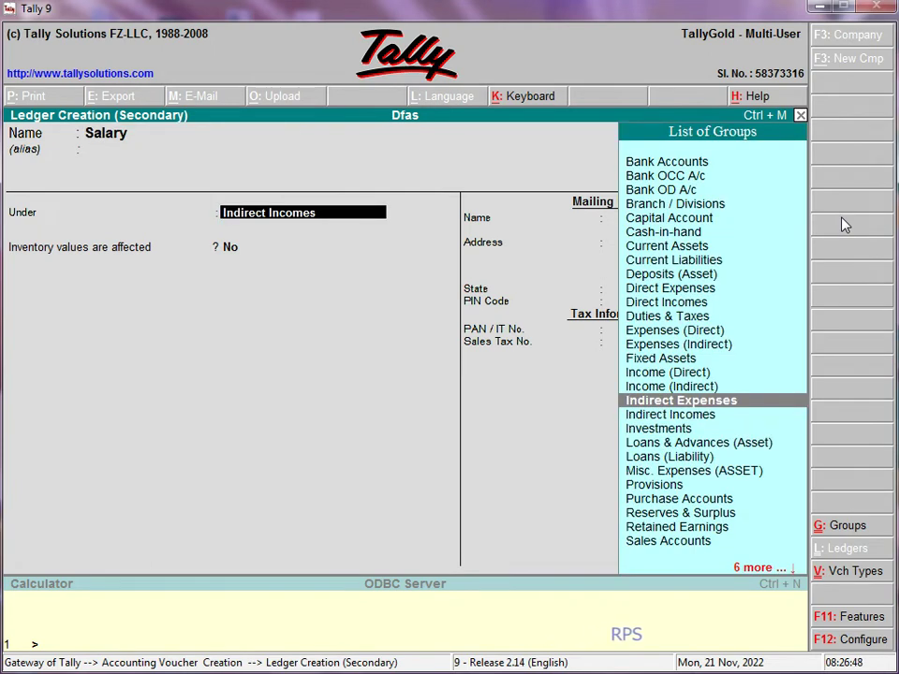
key(Return)
key(ctrl+a)
Debit Salary with 5,000 in the journal voucher
text(5,0)
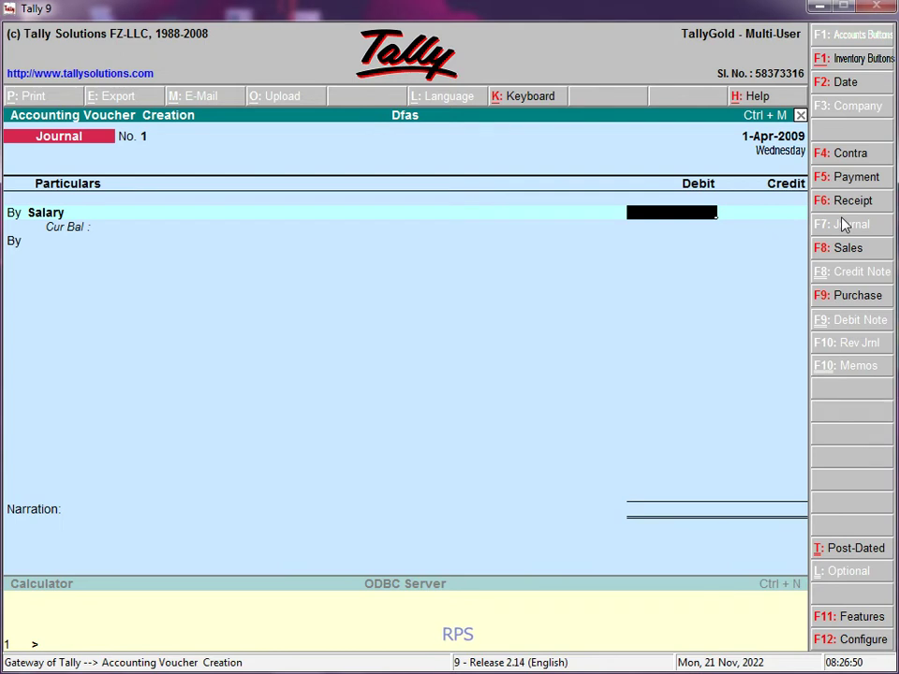
text(000)
key(Return)
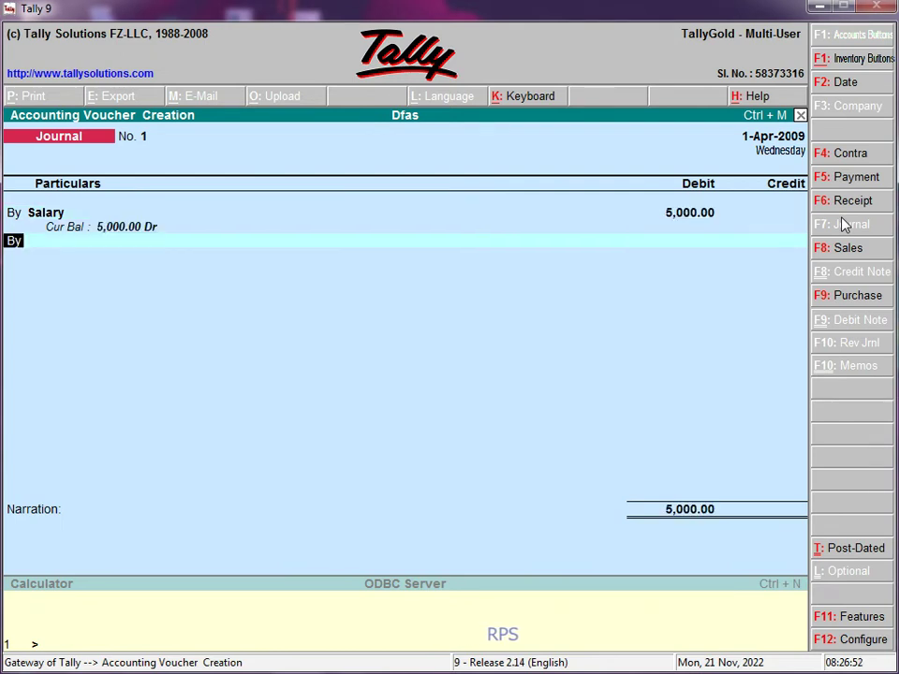
Add a credit line to the journal voucher and enter a new ledger with the first person's name under Sundry Debtors
text(to)
key(Return)
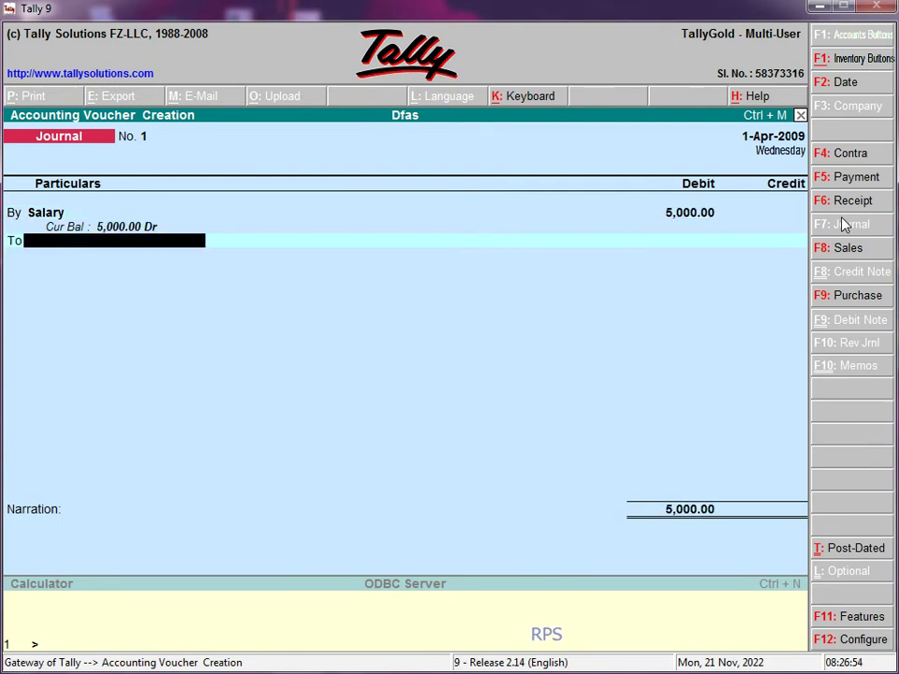
key(alt+c)
text(Seeta)
key(Return)
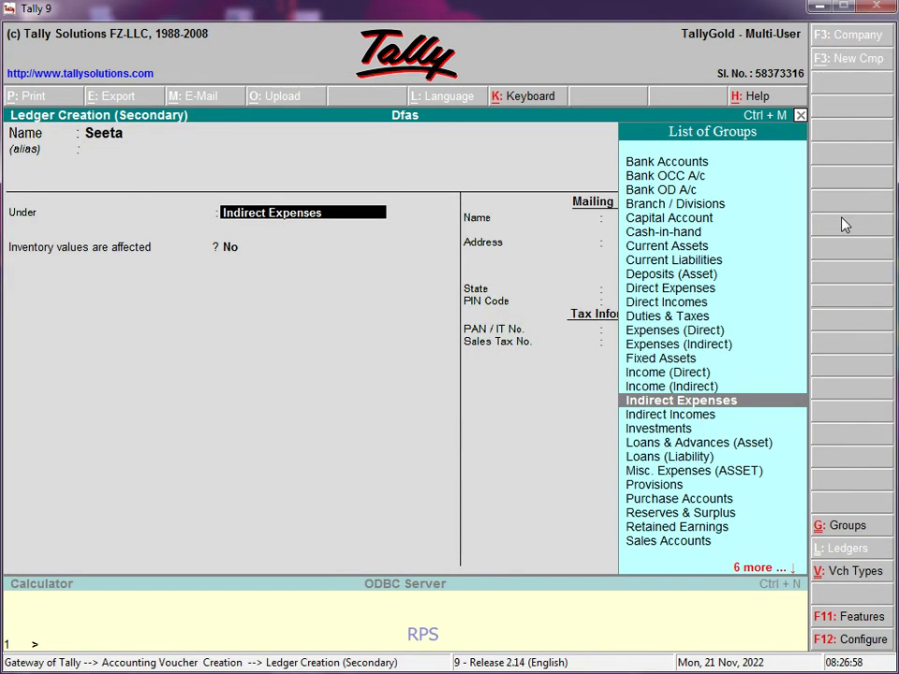
text(Sundry)
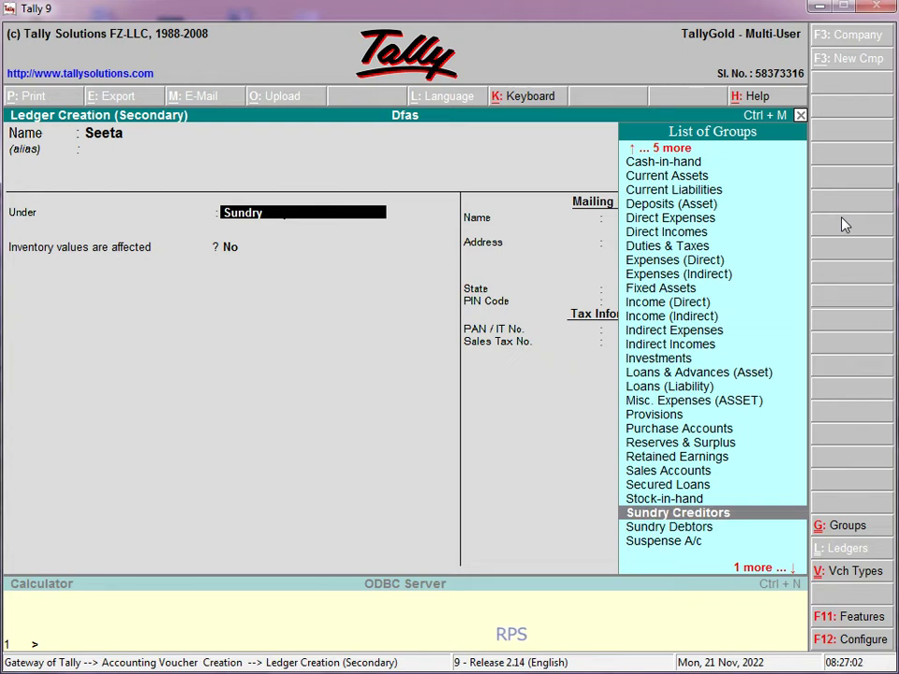
key(Down)
key(Return)
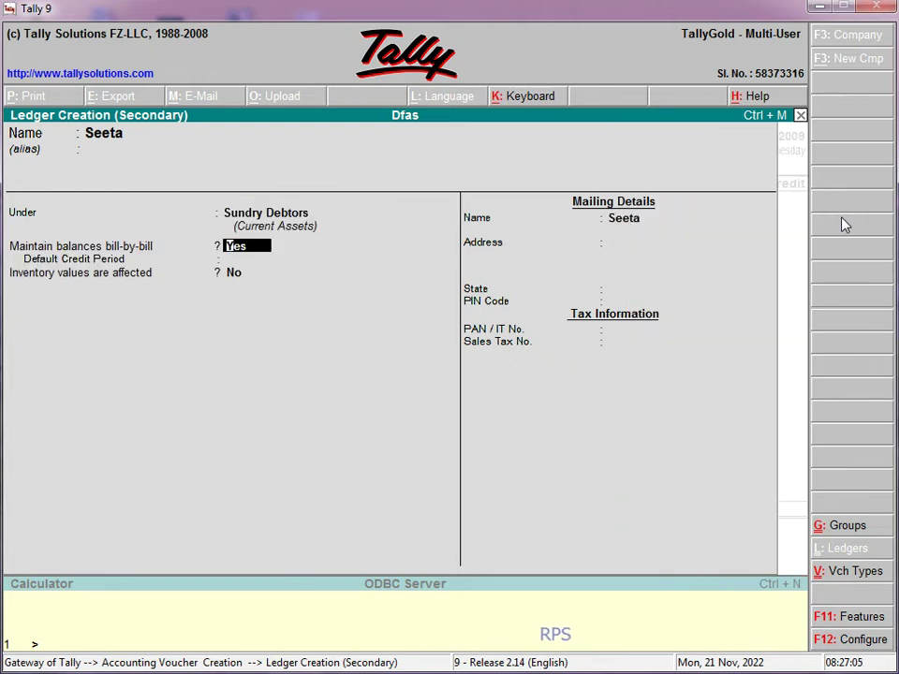
Change the new person's ledger group to Sundry Creditors and save the ledger with the remaining defaults
key(BackSpace)
key(Up)
key(Return)
key(Return)
key(Return)
key(Return)
key(Return)
key(Return)
key(Return)
key(Return)
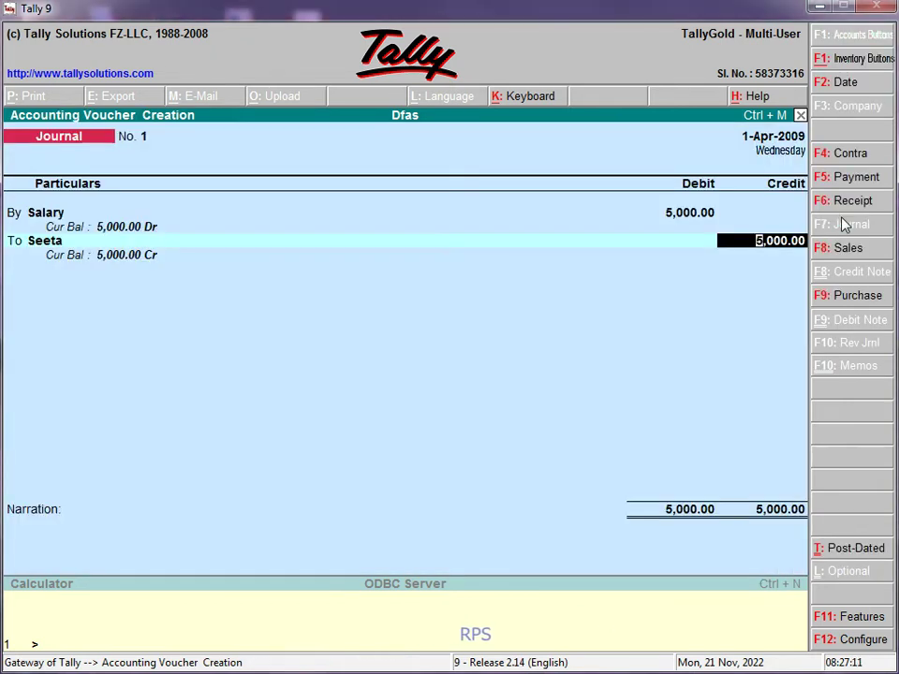
Set the first person's credit amount to 2,500 in the journal voucher
text(25,000)
key(Return)
key(Return)
text(2500)
key(Return)
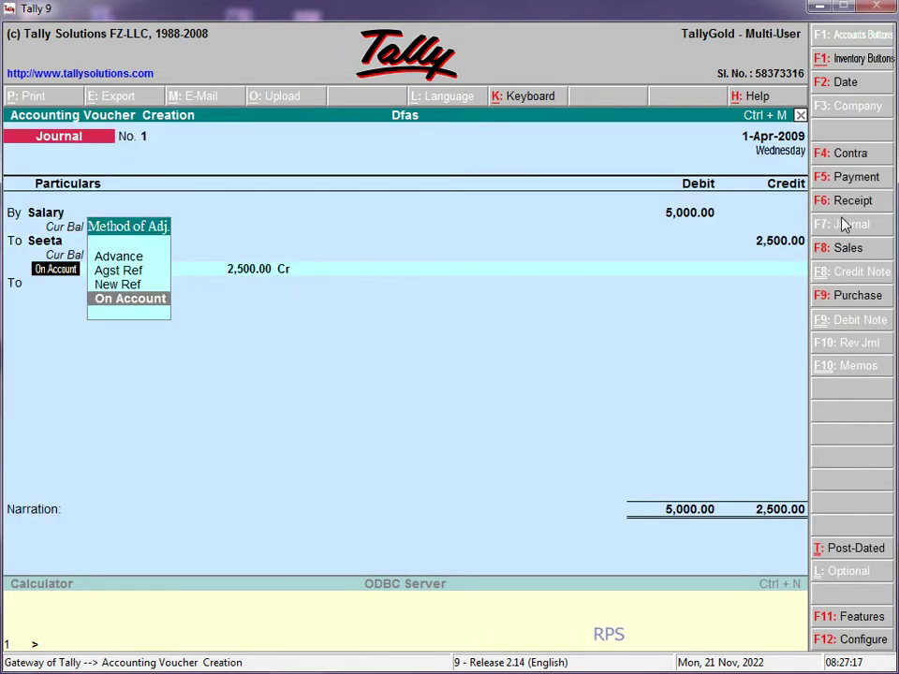
Record the first person's 2,500 credit as a New Ref bill named Aug
key(Up)
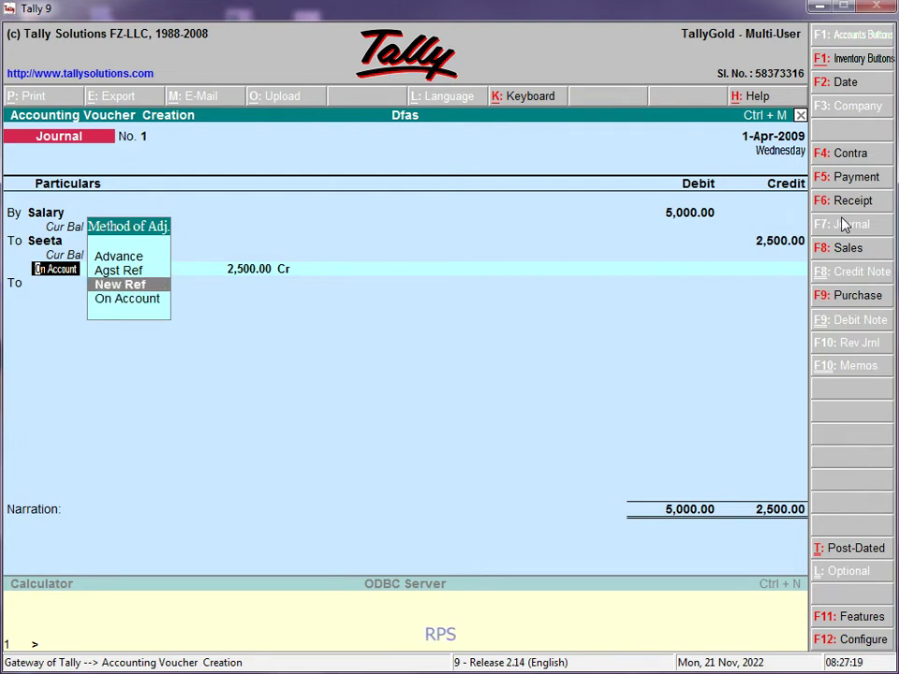
key(Return)
text(Aug)
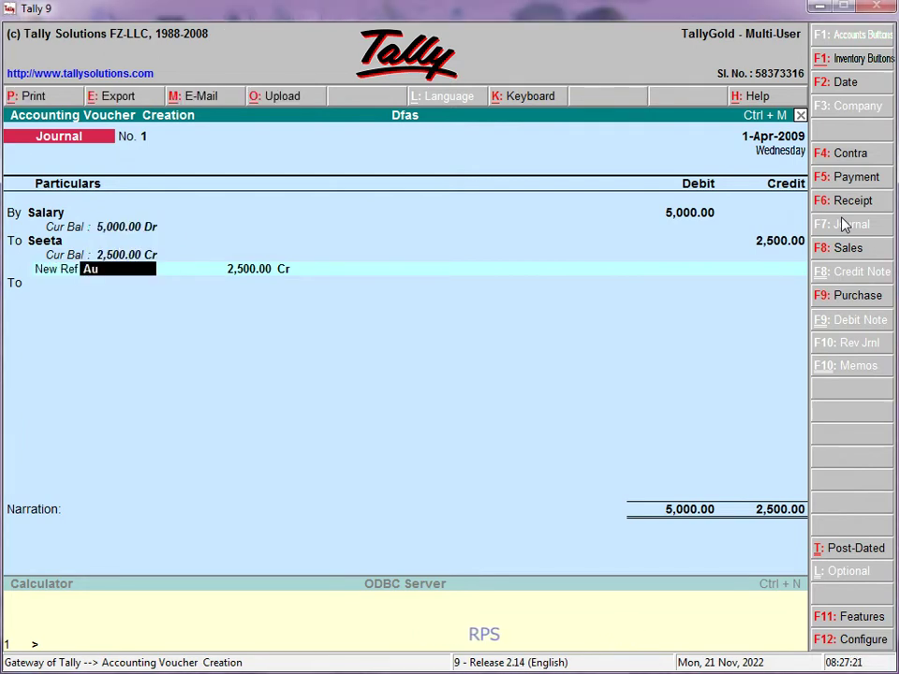
key(Return)
key(Return)
key(Return)
key(Return)
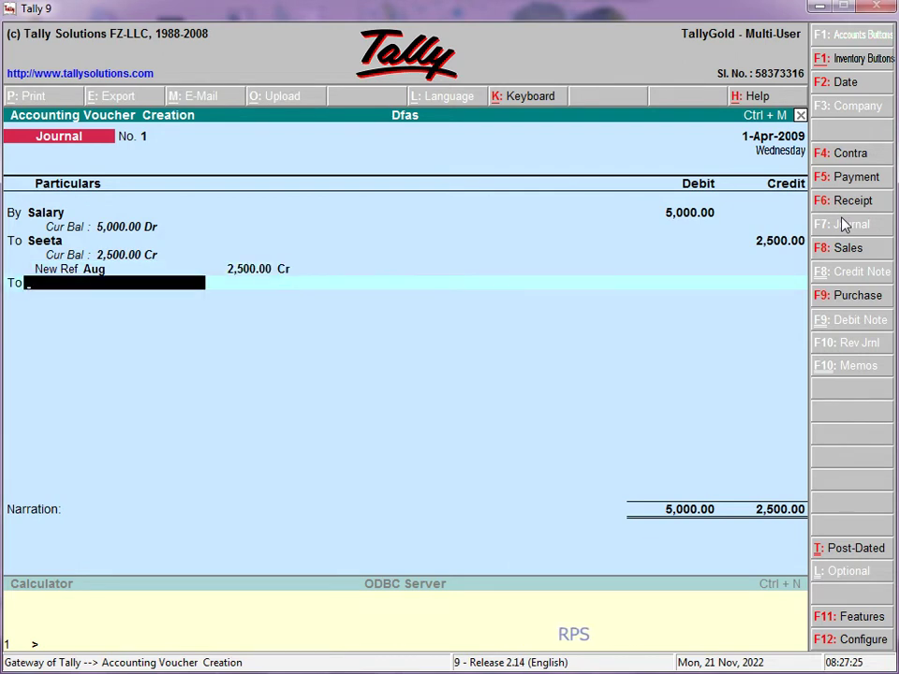
Create a ledger with the second person's name for the next credit line of the journal voucher
key(alt+c)
text(Radha)
key(Return)
key(Return)
key(Return)
key(Return)
key(Return)
key(Return)
key(Return)
key(Return)
key(Return)
key(Return)
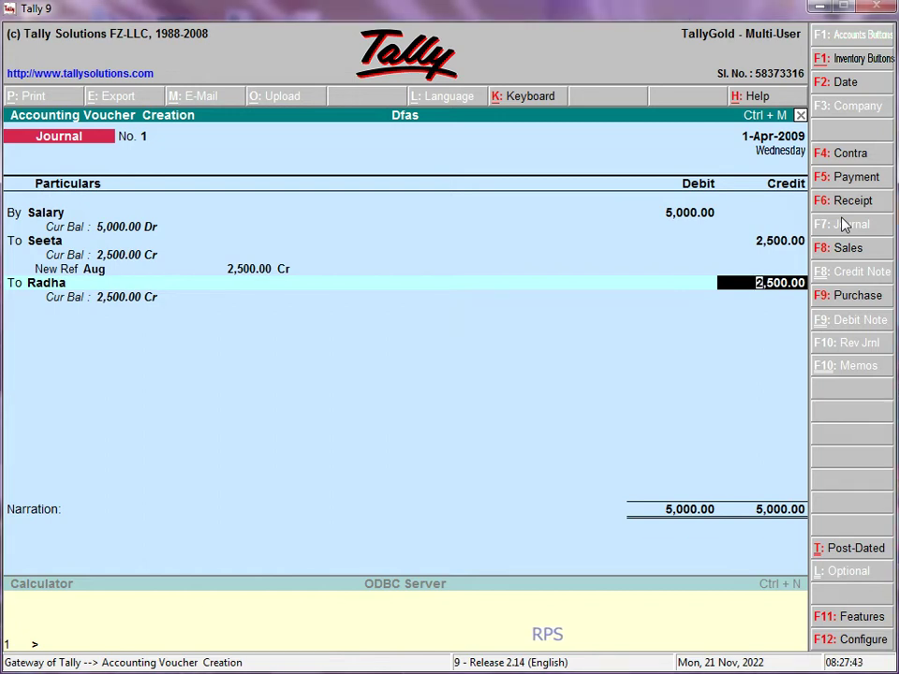
Credit the second person's ledger with 2,500, allocated On Account
key(Return)
key(Return)
key(Return)
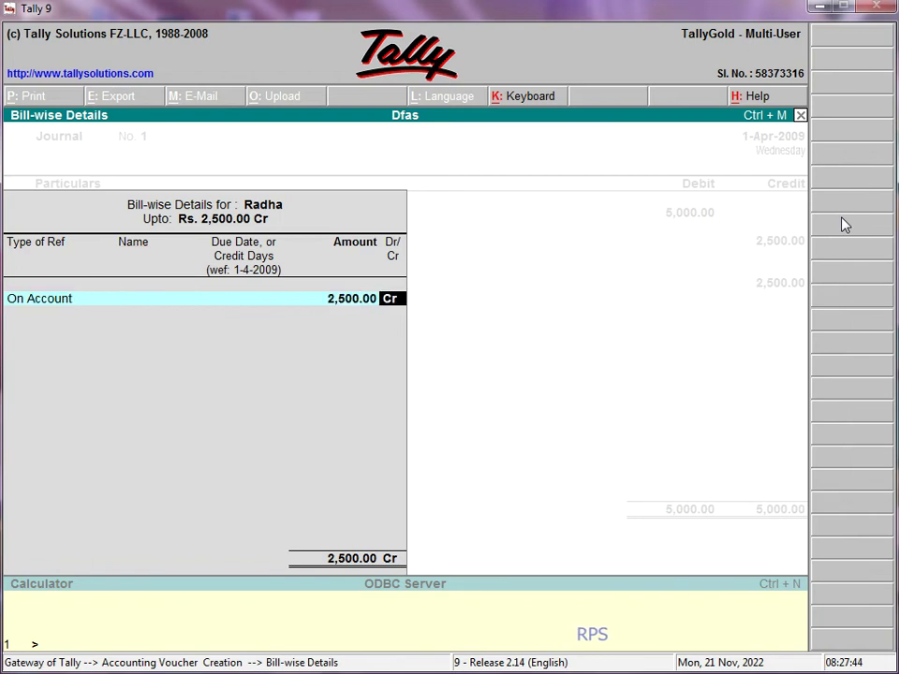
key(Return)
key(Return)
Change the second person's bill allocation to a New Ref named Aug and save the journal voucher without a narration
key(BackSpace)
key(BackSpace)
key(BackSpace)
key(BackSpace)
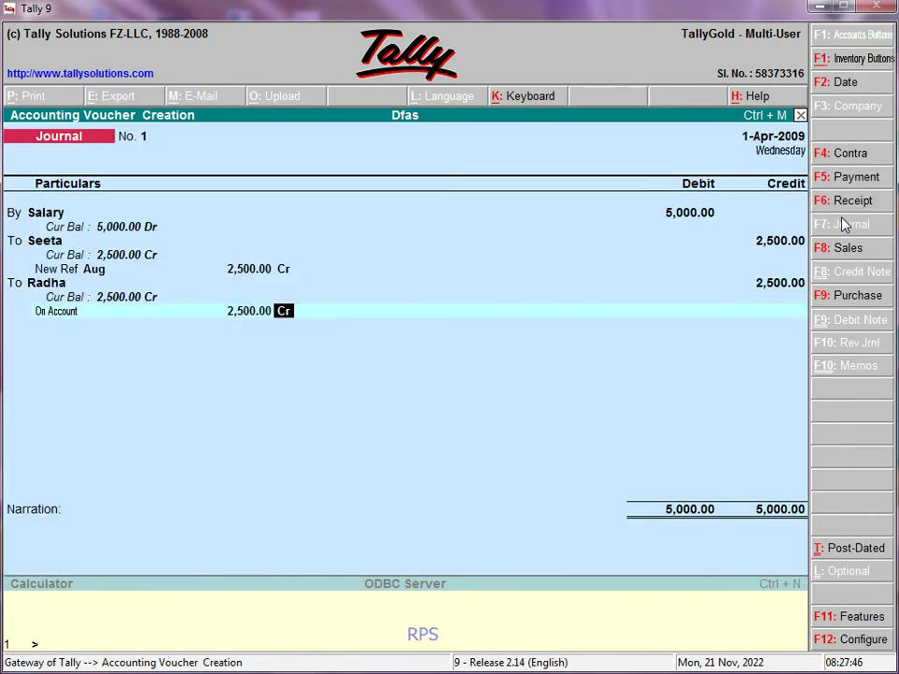
key(Up)
key(Return)
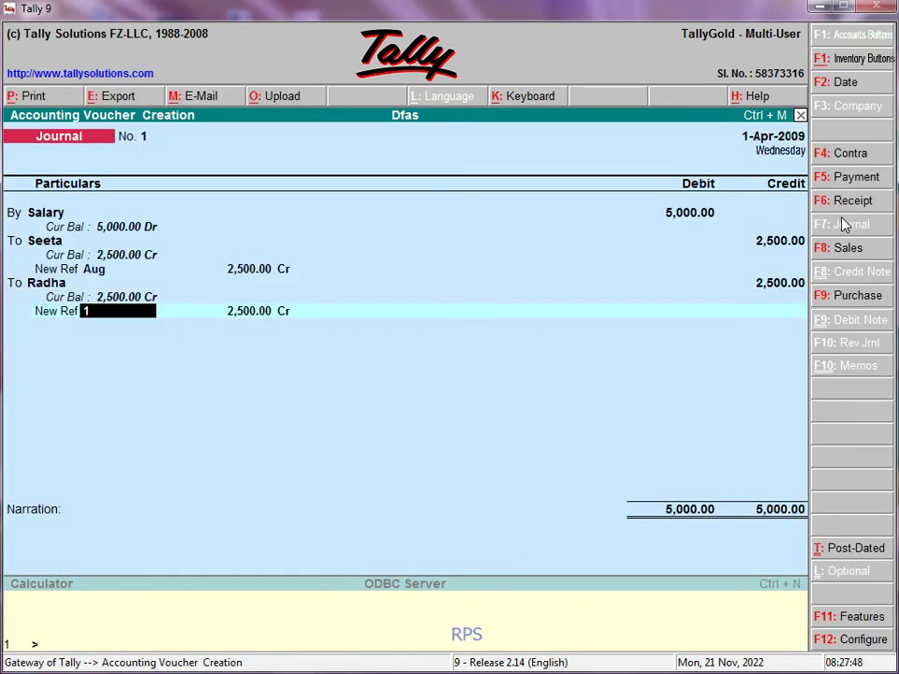
text(Aug)
key(Return)
key(Return)
key(Return)
key(Return)
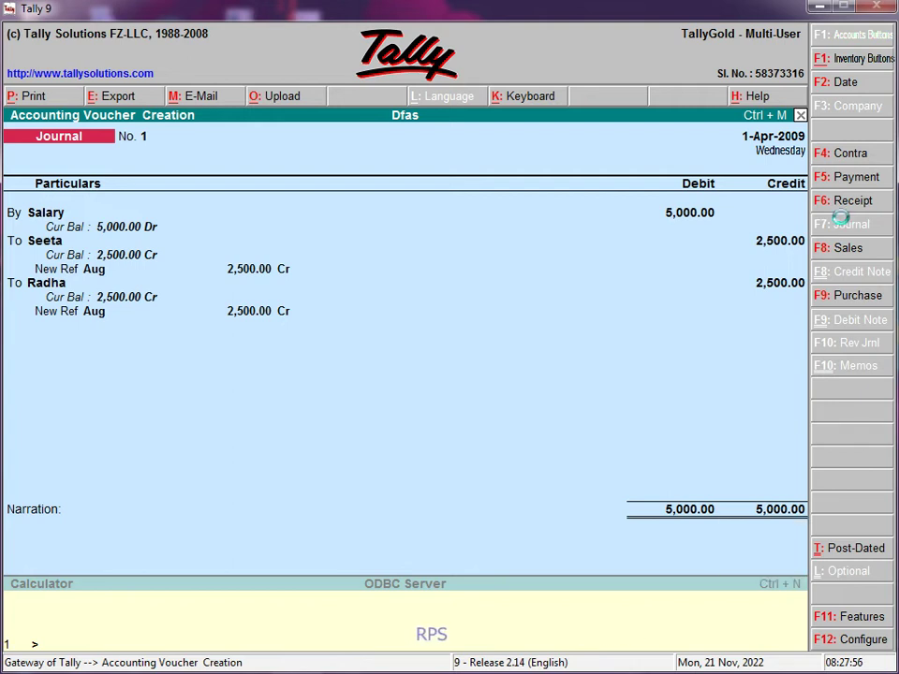
key(Return)
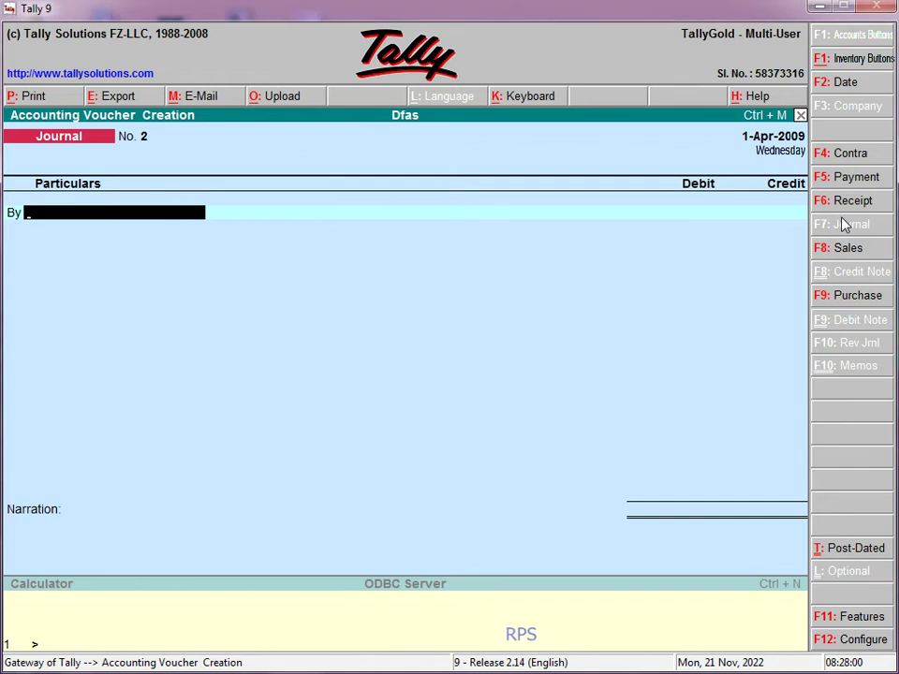
Debit the first person's ledger with 2,500 in a second journal voucher, set against the pending Aug bill
text(Seeta)
key(Return)
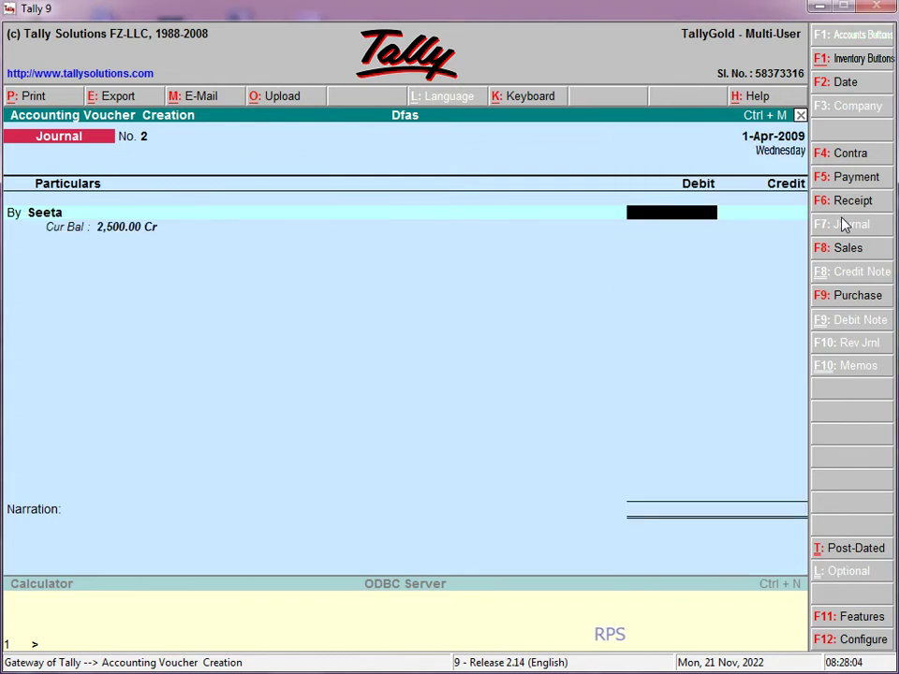
text(2500)
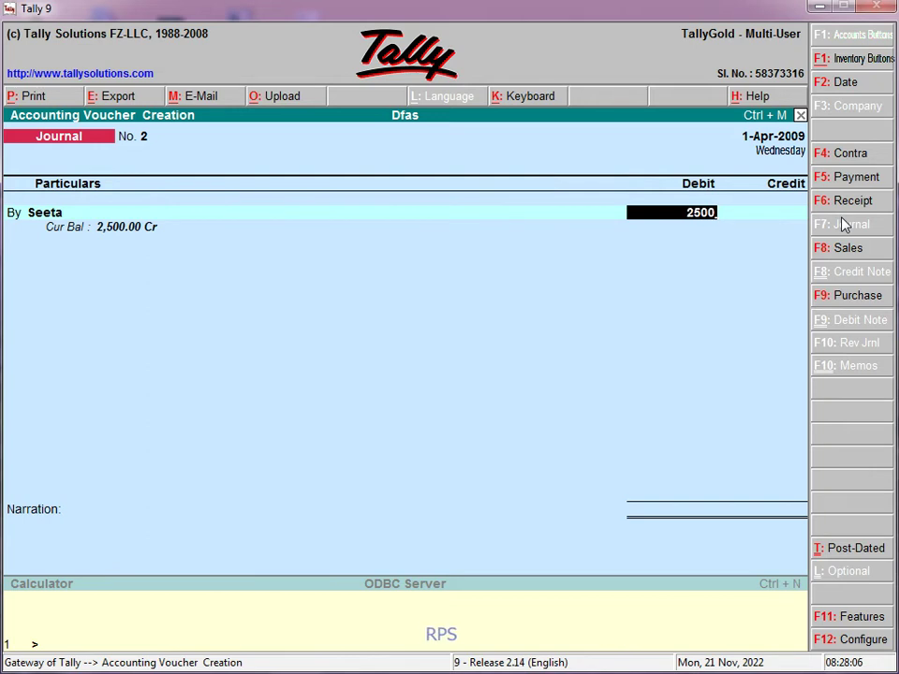
key(Return)
key(Return)
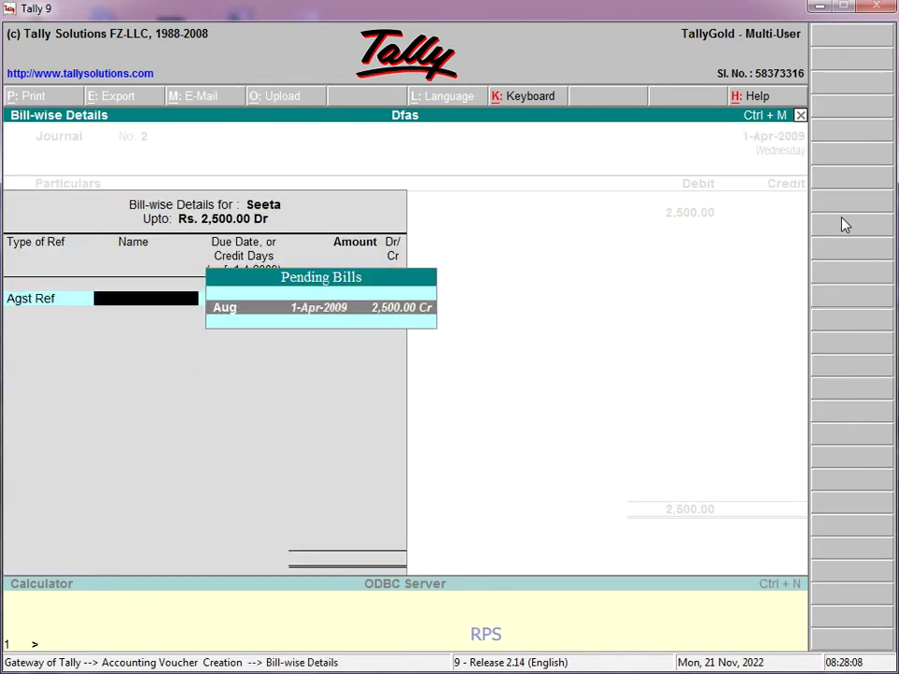
key(Return)
key(Return)
key(Return)
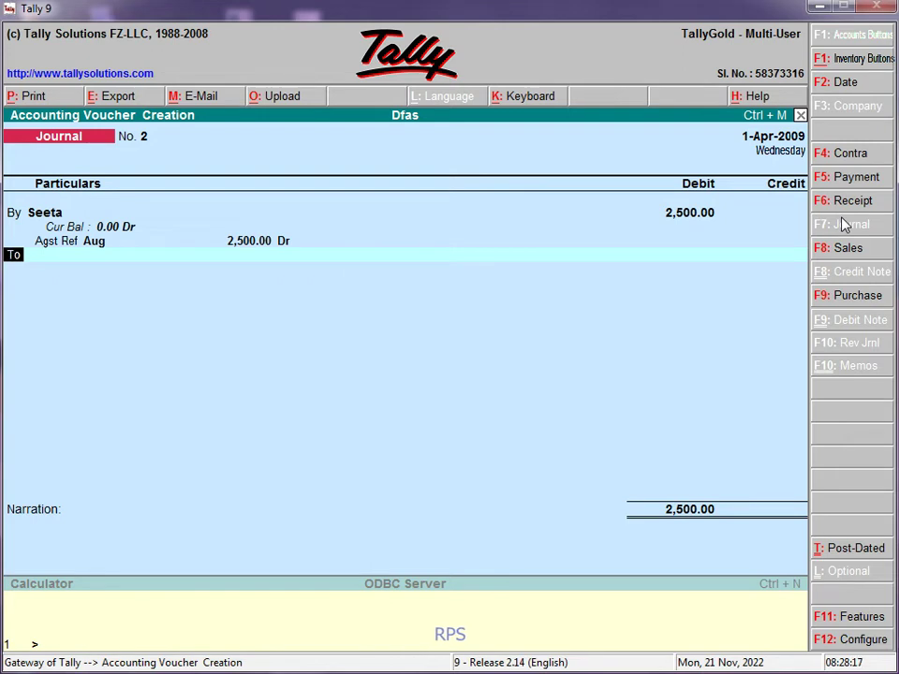
Credit the second person's ledger with 2,500, set against that ledger's pending Aug bill
key(Return)
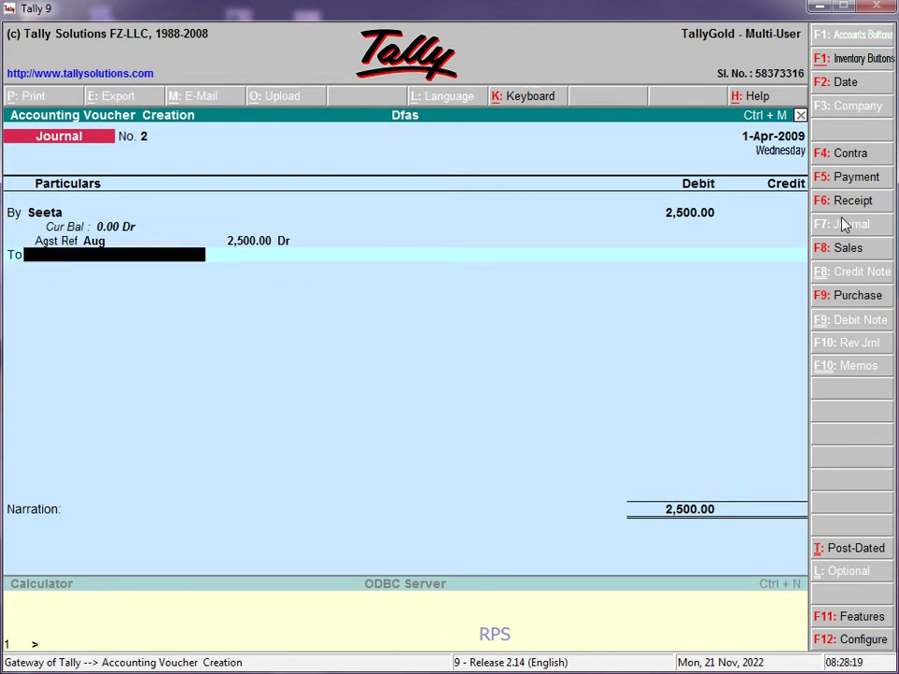
text(Radh)
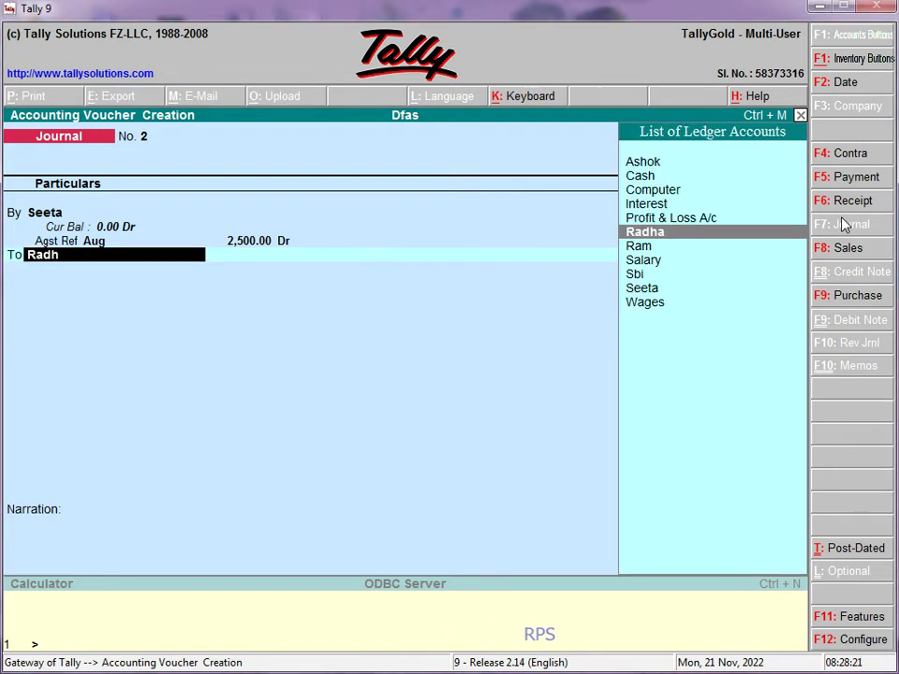
key(Return)
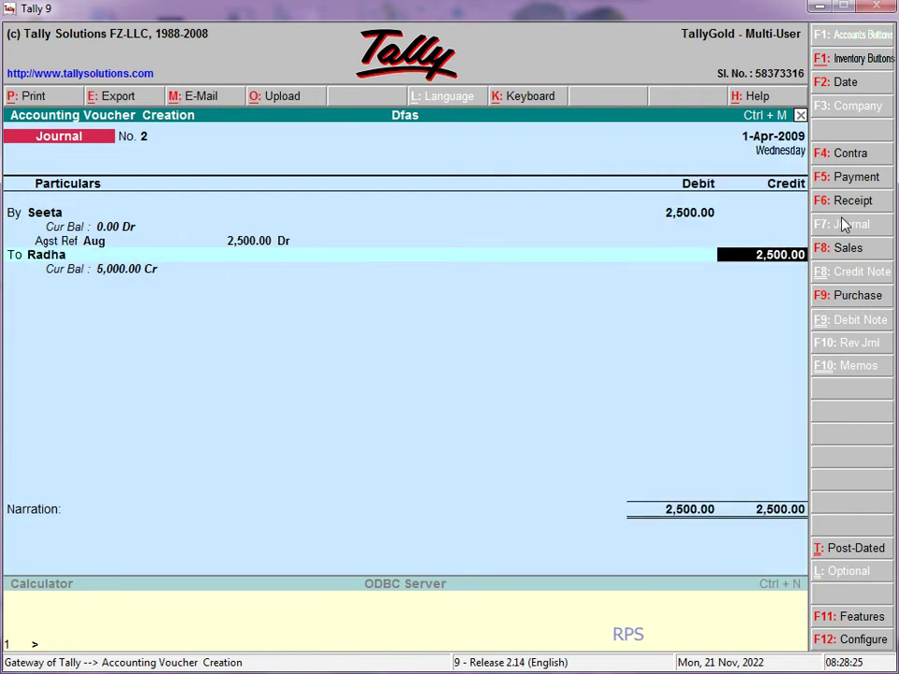
key(Return)
key(Return)
key(Return)
key(Return)
key(Return)
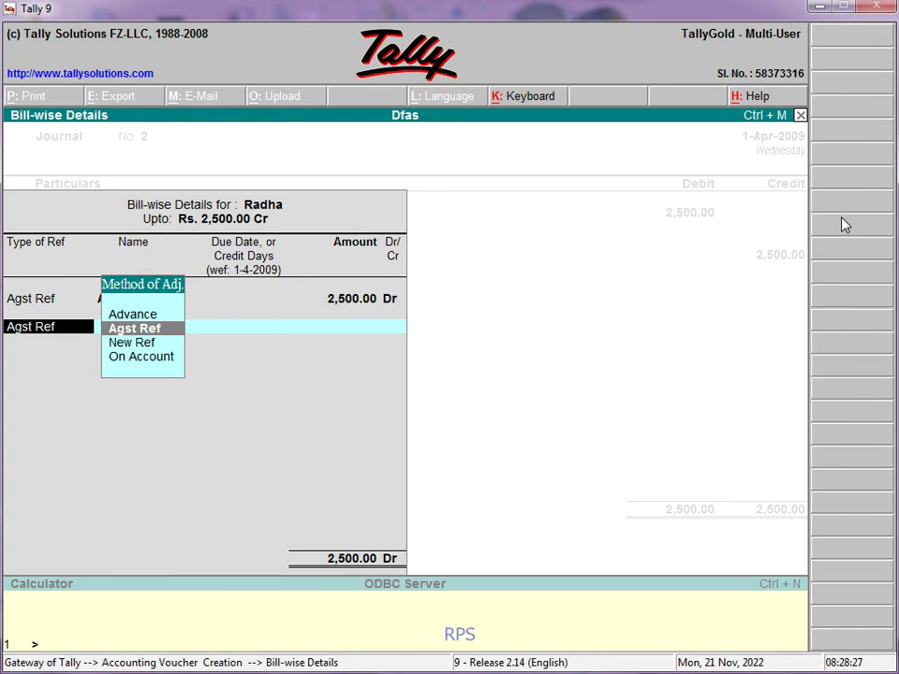
Try to change the second person's bill allocation from Agst Ref to On Account
key(BackSpace)
key(BackSpace)
key(BackSpace)
key(BackSpace)
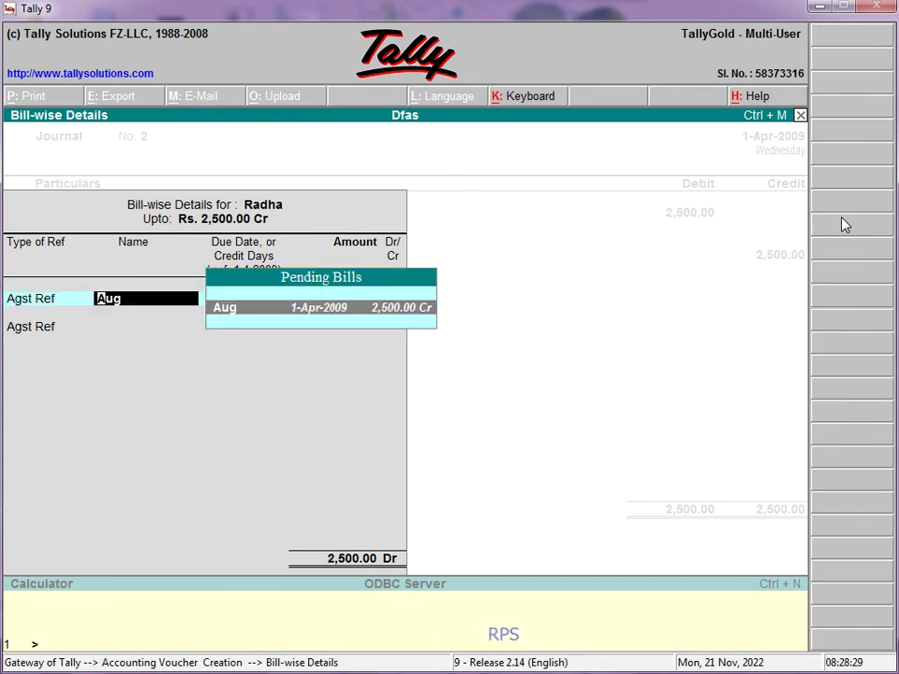
key(Down)
key(Down)
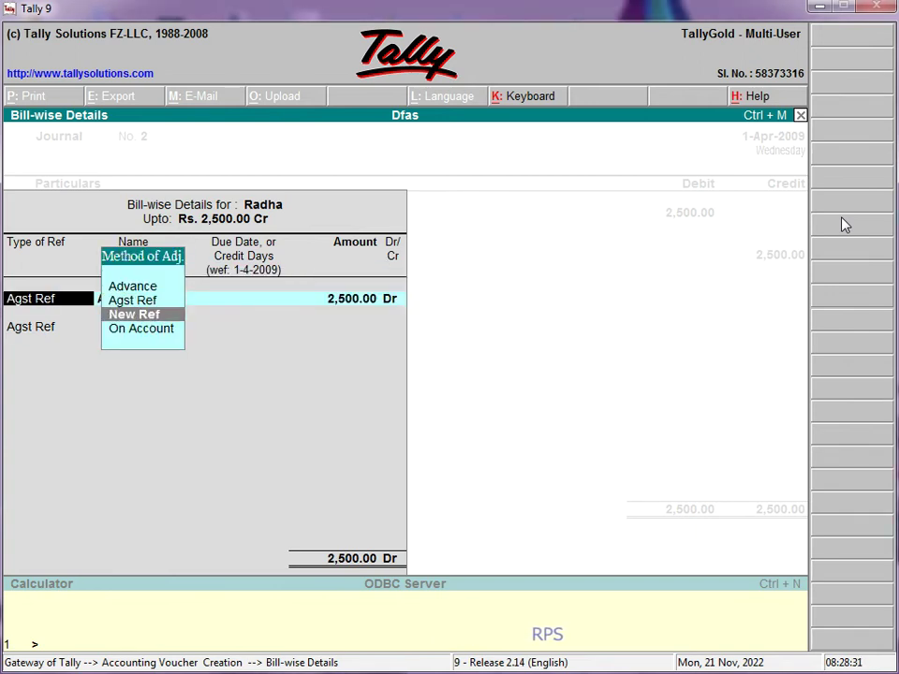
key(Return)
key(Return)
key(Return)
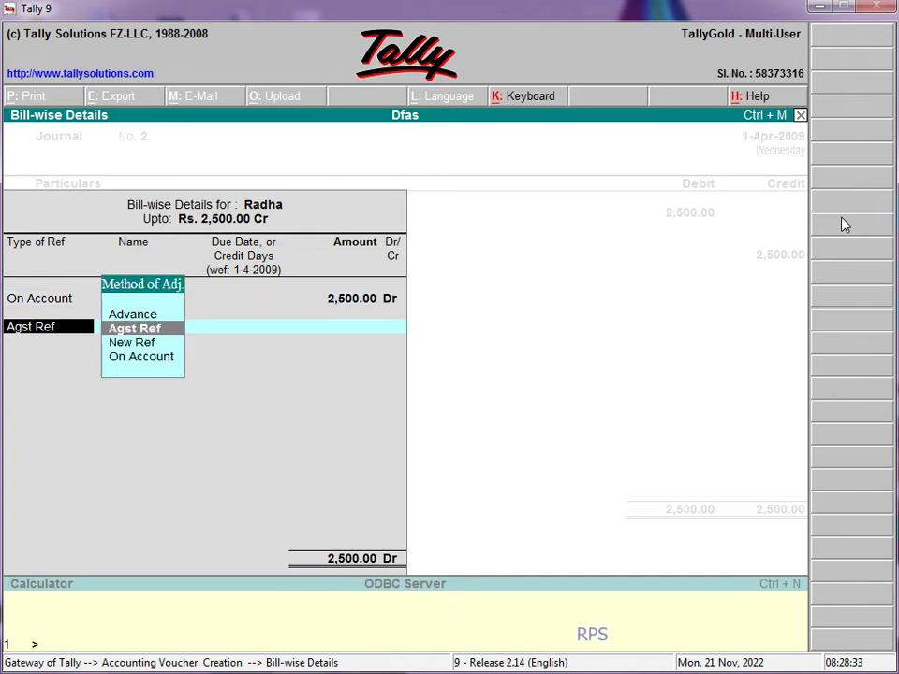
key(BackSpace)
key(Return)
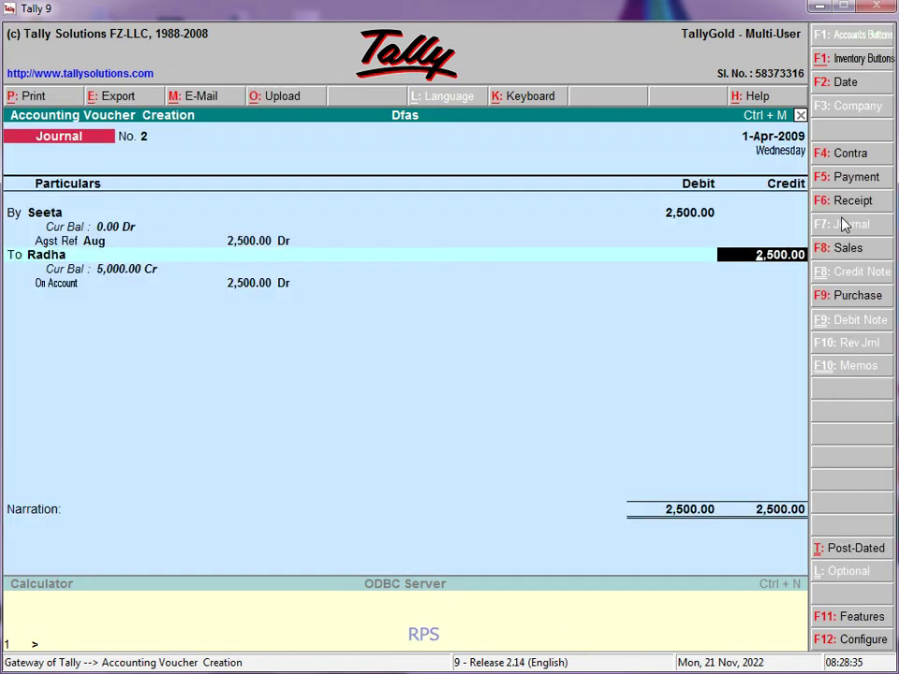
key(Return)
key(Return)
key(Return)
key(Return)
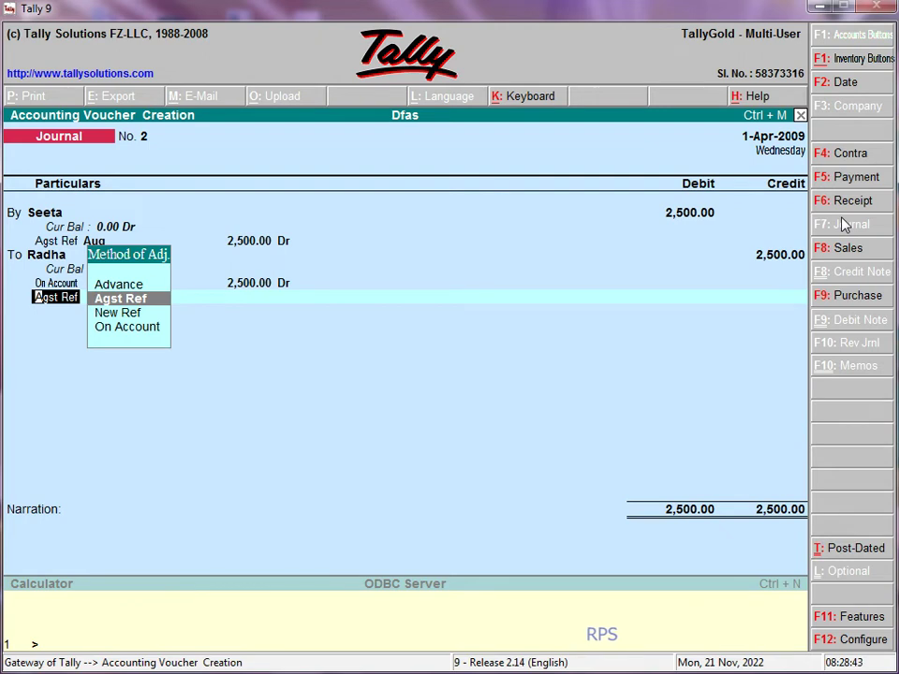
Discard the unsaved second journal voucher and open a blank one
key(Escape)
key(Escape)
key(Return)
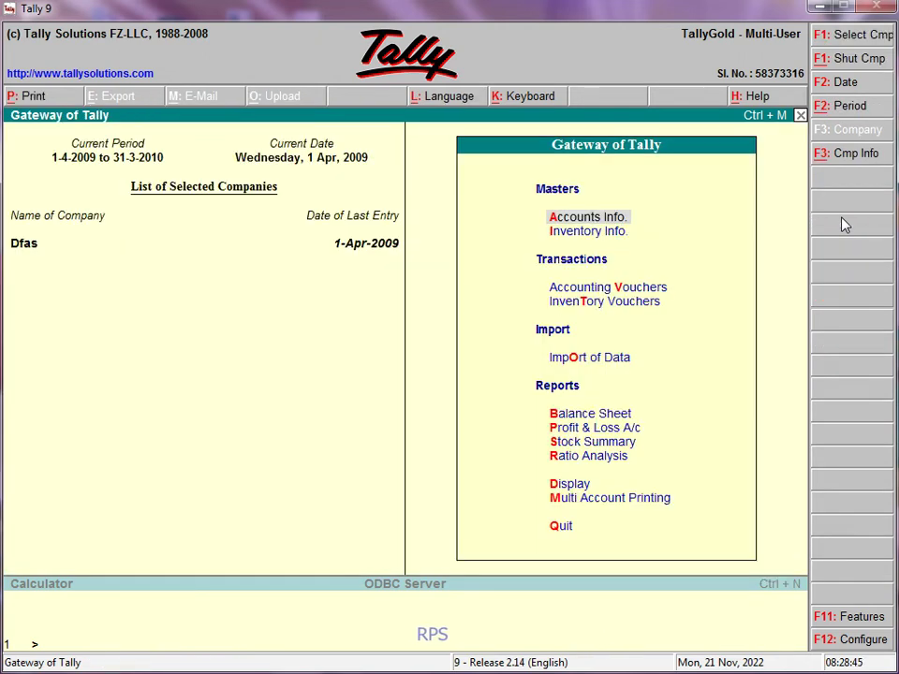
key(v)
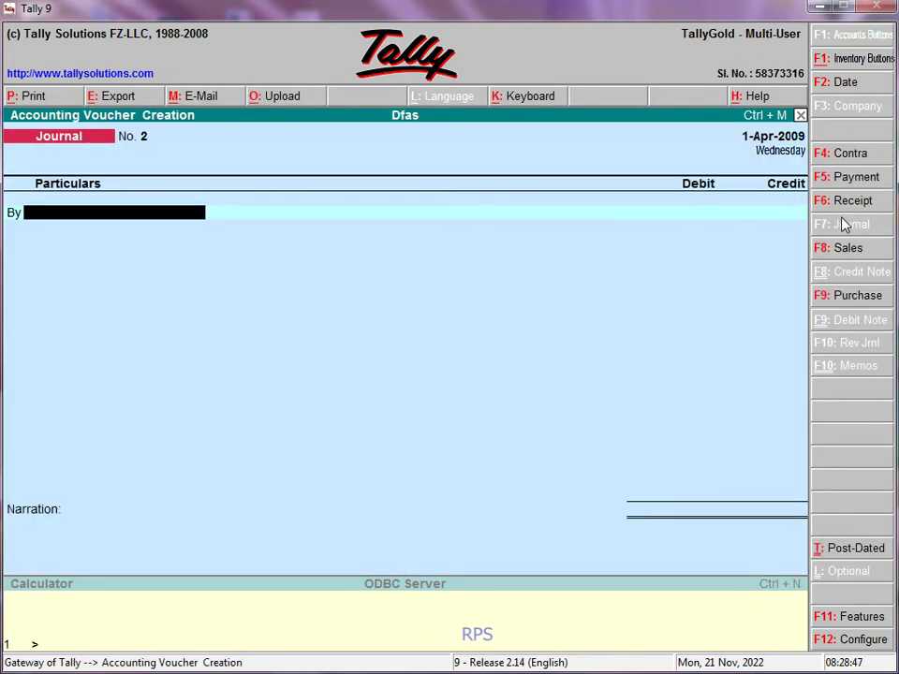
Debit the first person's ledger with 2,500 in the blank journal voucher, allocated Agst Ref to the pending Aug bill
text(Seeta)
key(Return)
text(2500)
key(Return)
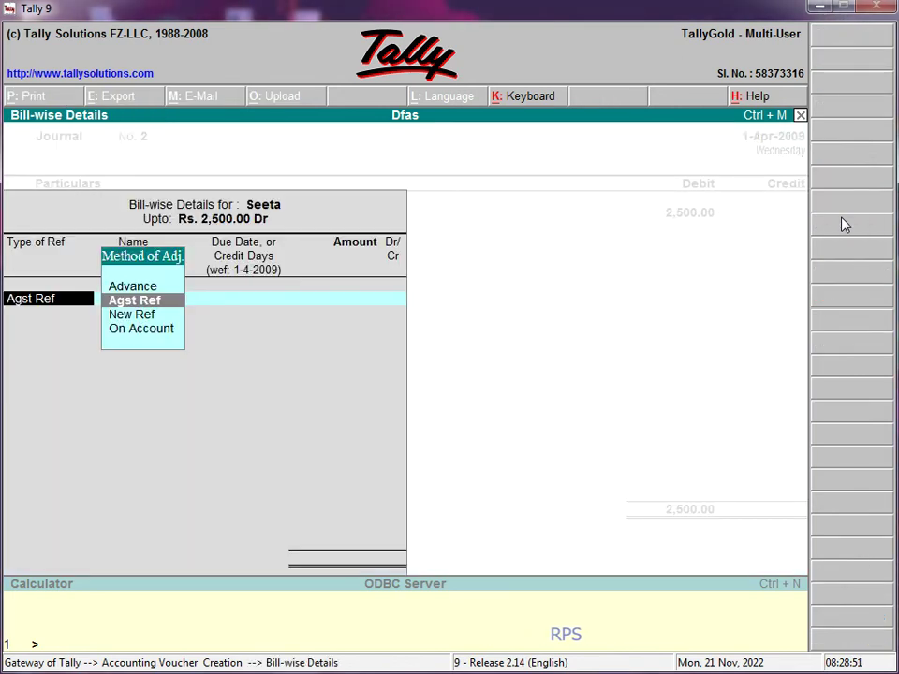
key(Return)
key(Return)
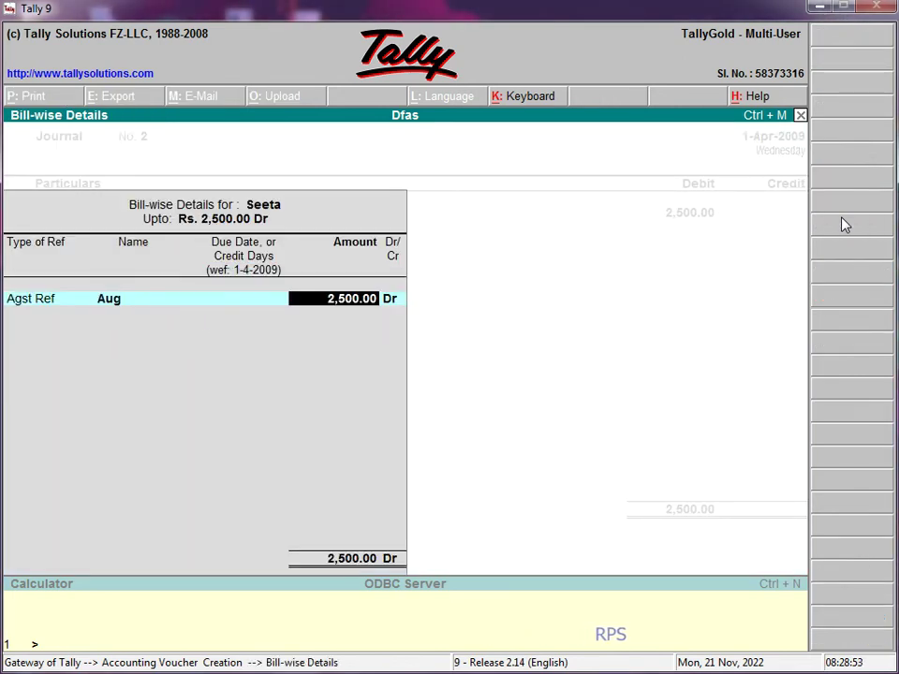
key(Return)
key(Return)
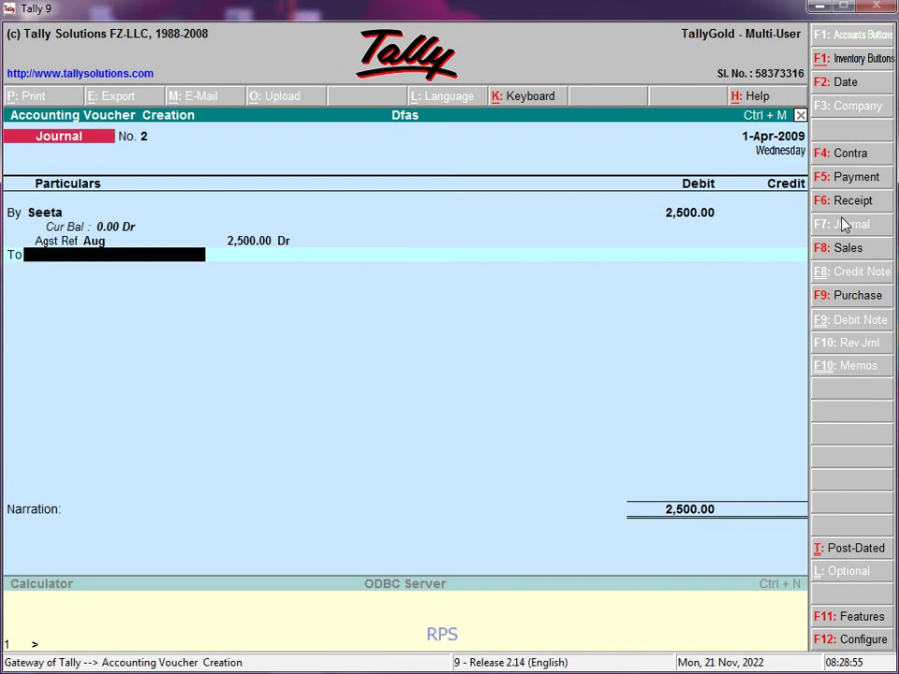
Credit the second person's ledger with 2,500 allocated On Account, and accept the journal voucher without a narration
text(Rad)
key(Return)
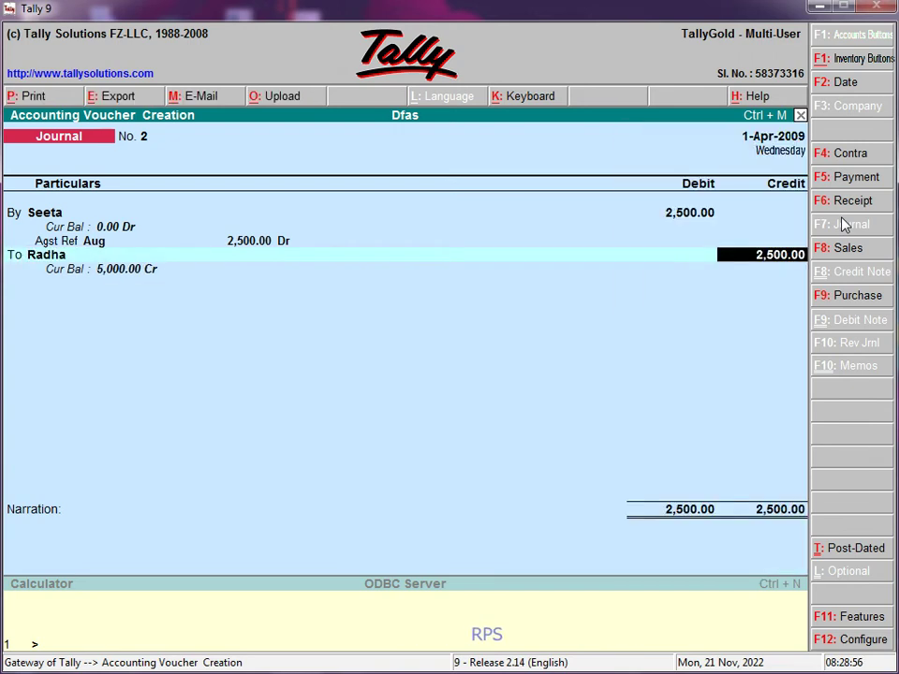
key(Return)
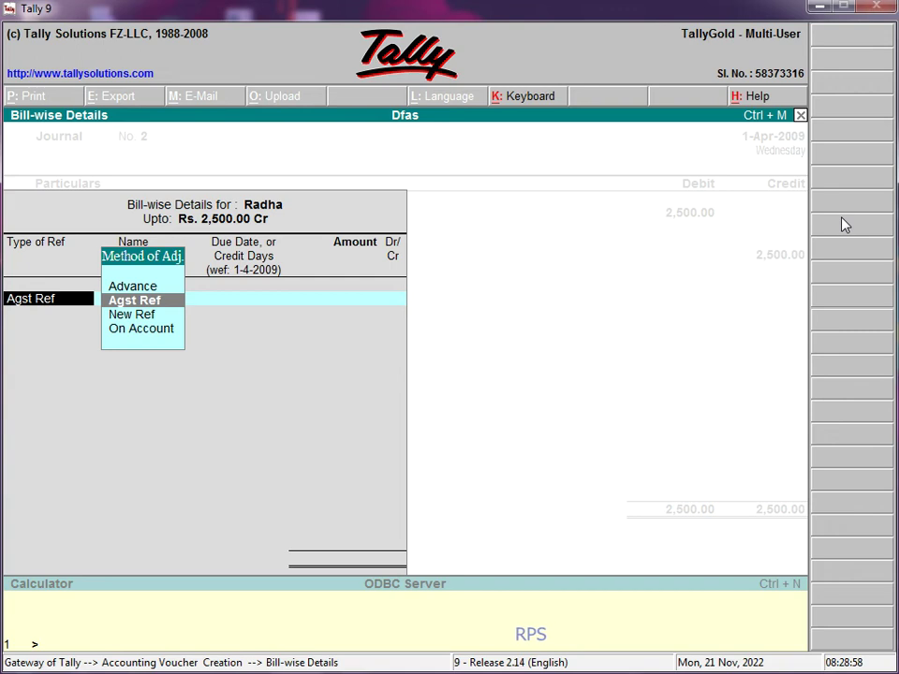
key(Down)
key(Down)
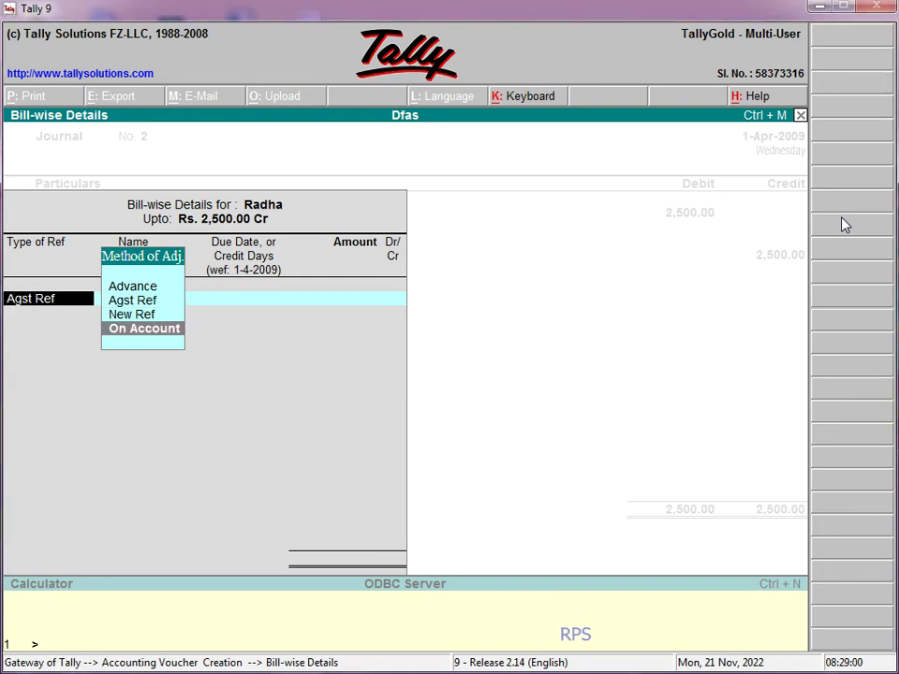
key(Return)
key(Return)
key(Return)
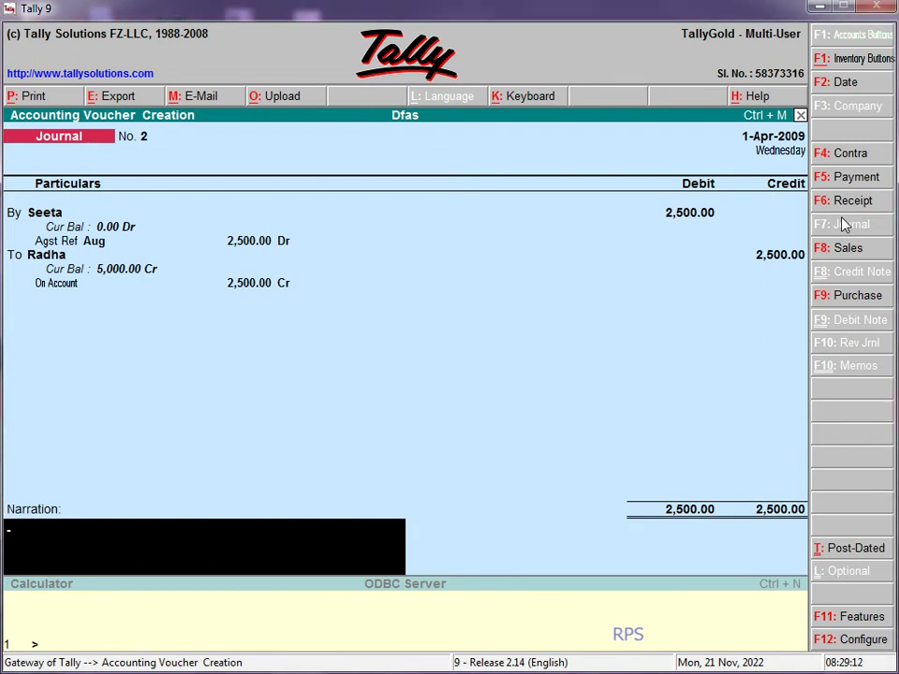
key(Return)
key(Return)
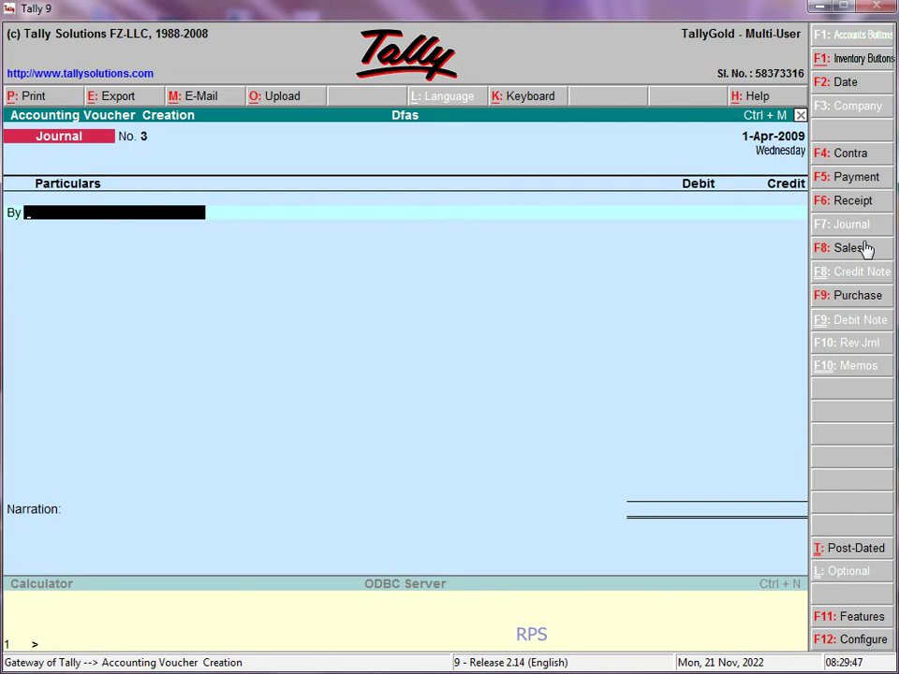
Start a sales voucher with the first listed customer ledger as the party, leaving the despatch and order details blank
click(867, 248)
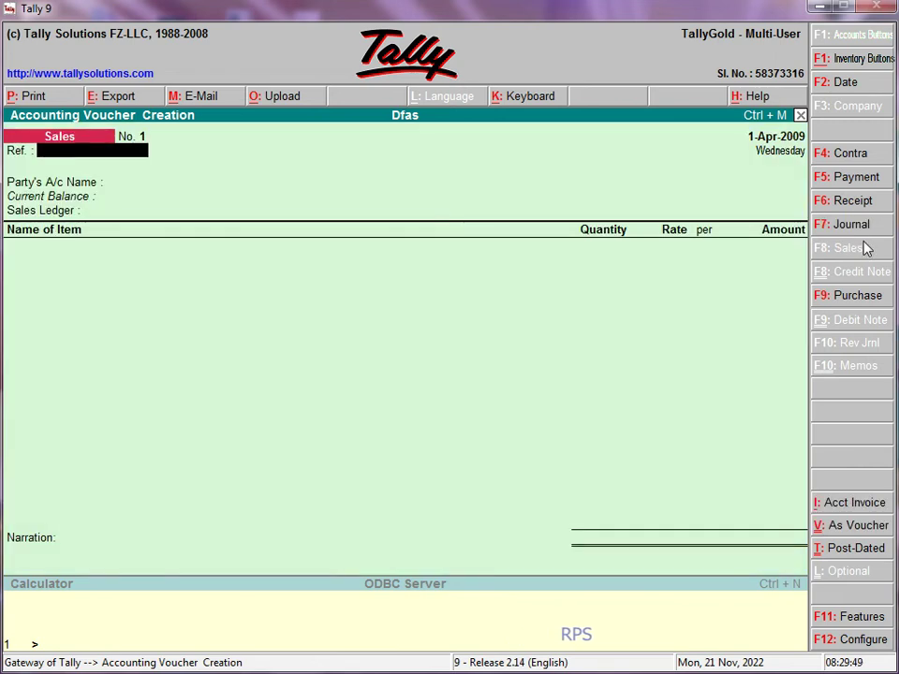
key(Return)
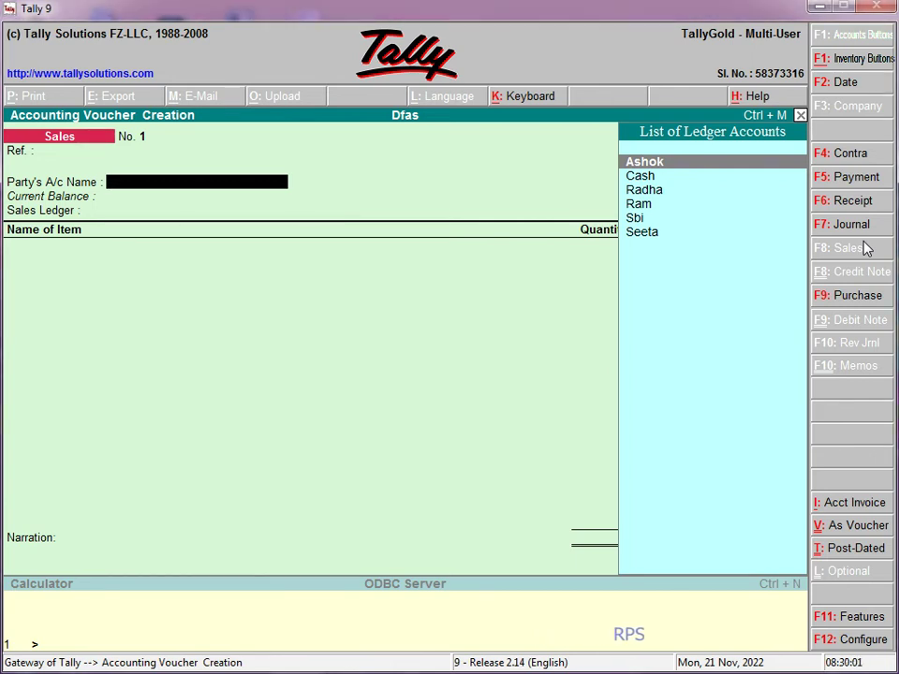
key(Return)
key(Return)
key(Return)
key(Return)
key(Return)
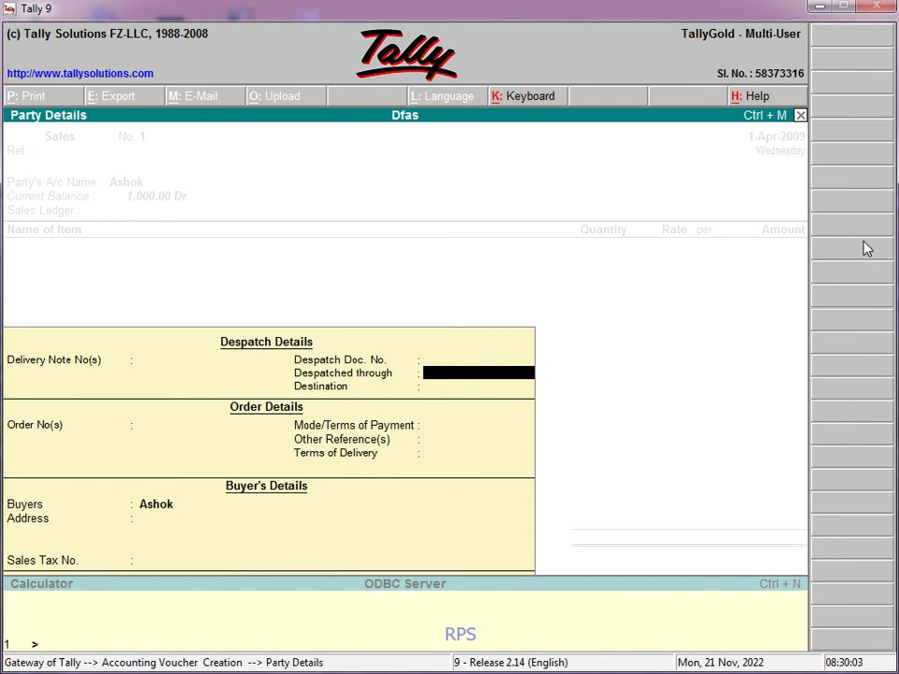
key(Return)
key(Return)
key(Return)
key(Return)
key(Return)
key(Return)
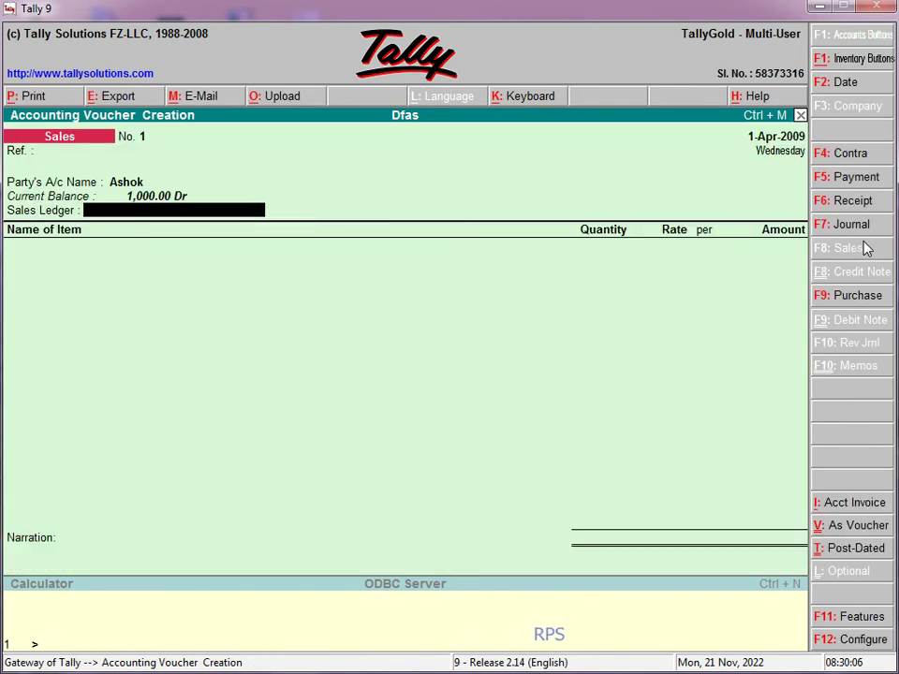
Create a ledger named Sales under Sales Accounts and use it as the voucher's sales ledger
key(alt+c)
text(Sales)
key(Return)
key(Return)
key(Return)
key(Return)
key(Return)
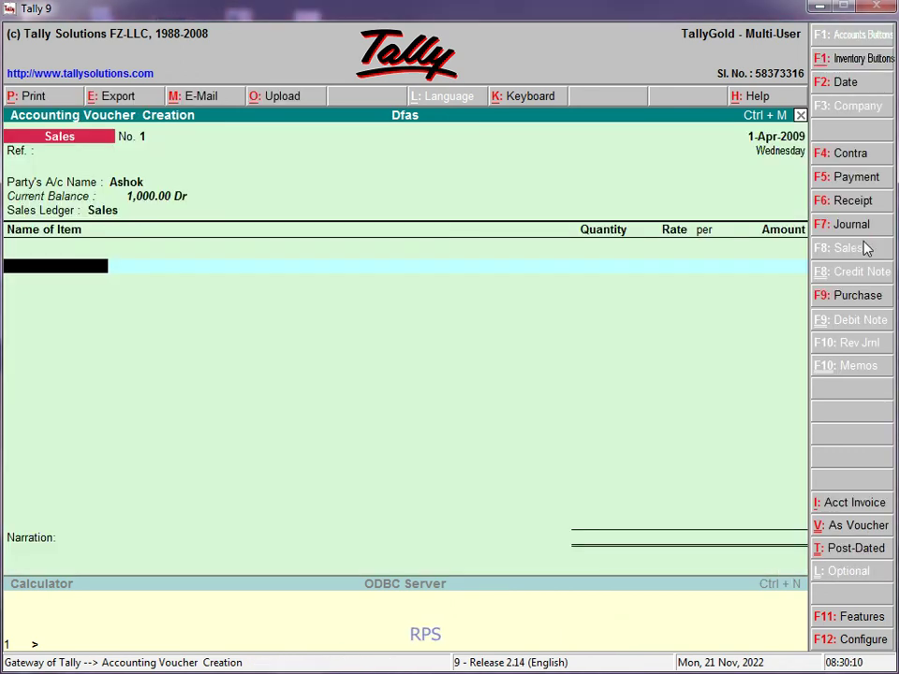
Start a new stock item named Computer under the Primary group from the sales voucher's item line
key(alt+c)
text(Comput)
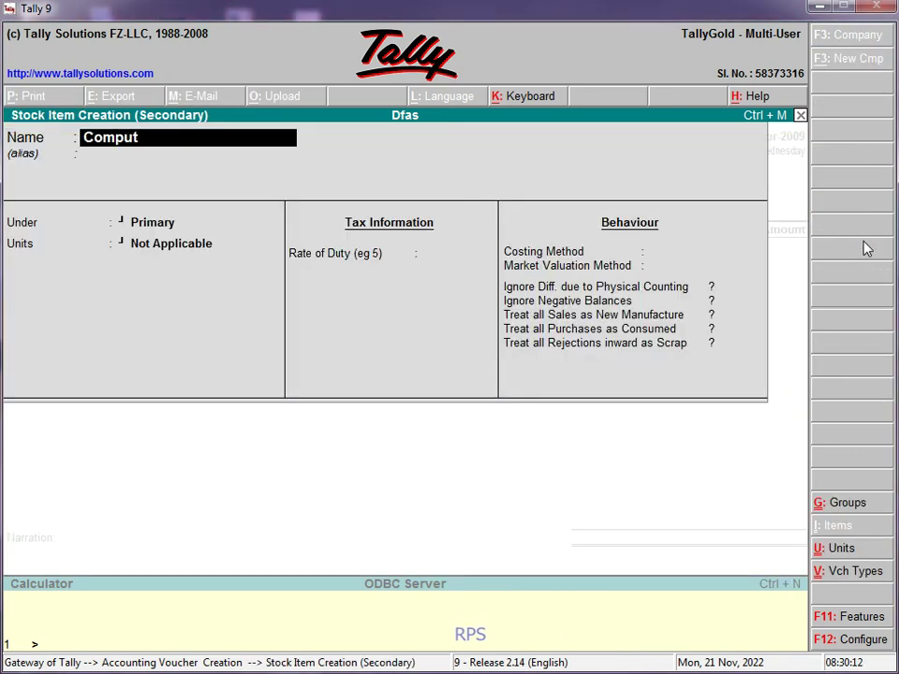
text(er)
key(Return)
key(Return)
key(Return)
Create the unit nos for the Computer item and save the item into the sales voucher
key(alt+c)
key(Return)
text(nos)
key(Return)
key(Return)
key(Return)
key(Return)
key(Return)
key(Return)
key(Return)
key(Return)
key(Return)
key(Return)
key(Return)
key(Return)
key(Return)
Enter 10 nos of Computer at a rate of 10,000 and accept the sales voucher
text(10)
key(Return)
key(Return)
text(10000)
key(Return)
key(Return)
key(Return)
key(Return)
key(Return)
key(Return)
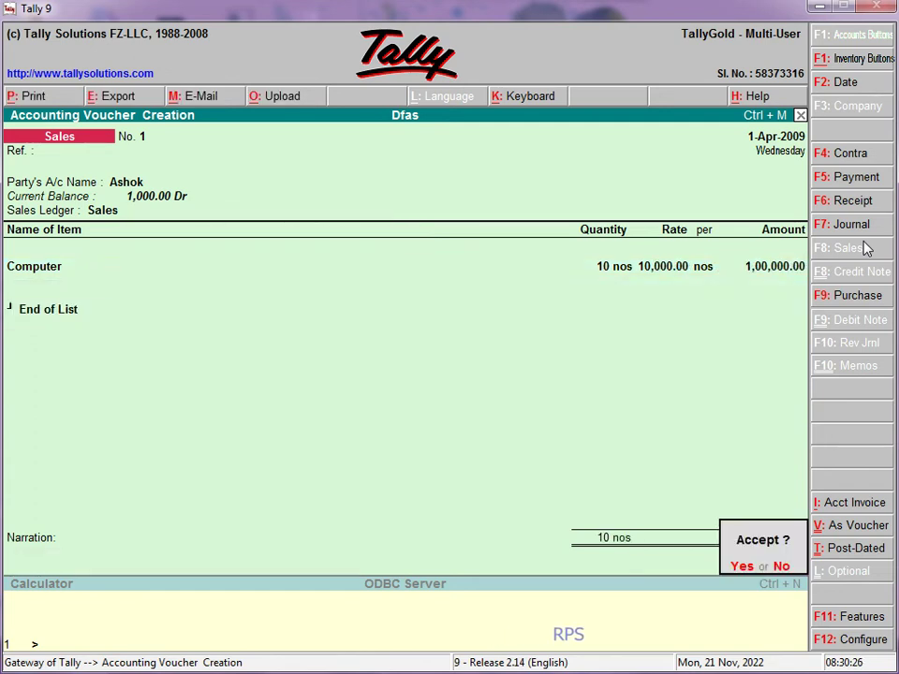
key(Return)
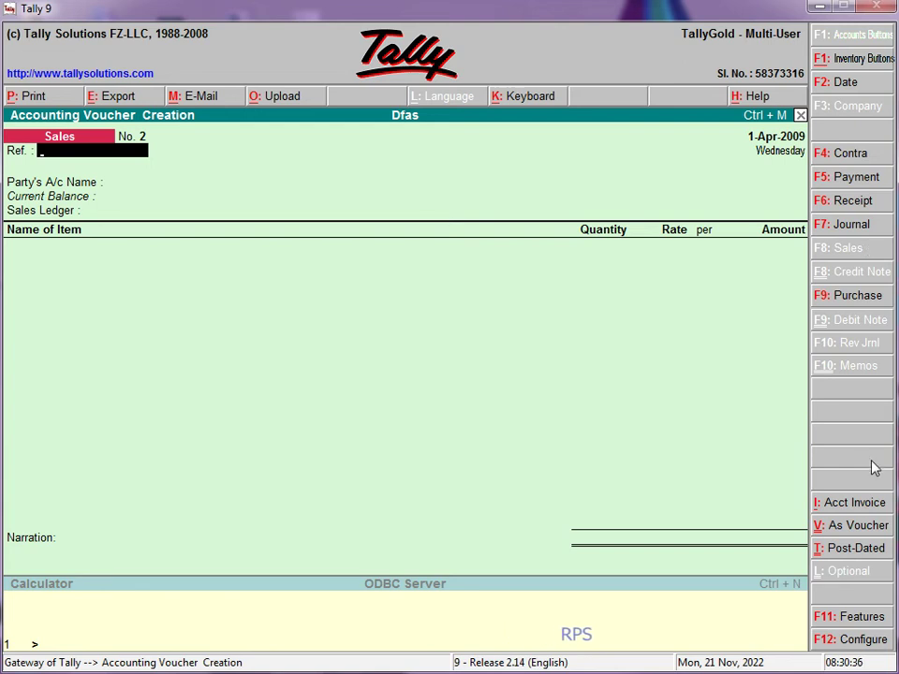
Switch the new sales entry to voucher mode and debit Cash with 50,000
click(864, 528)
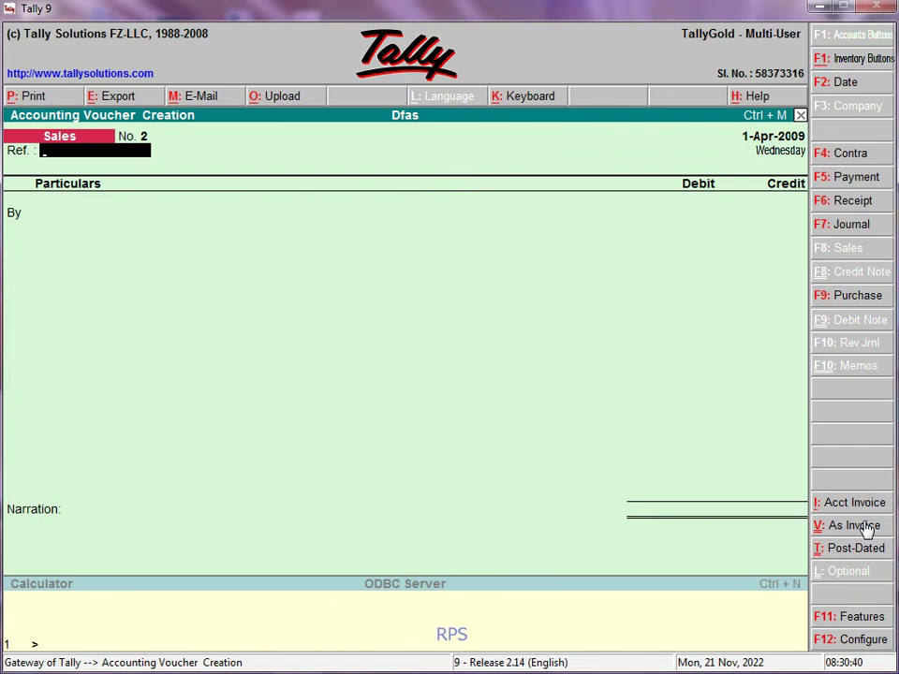
key(Return)
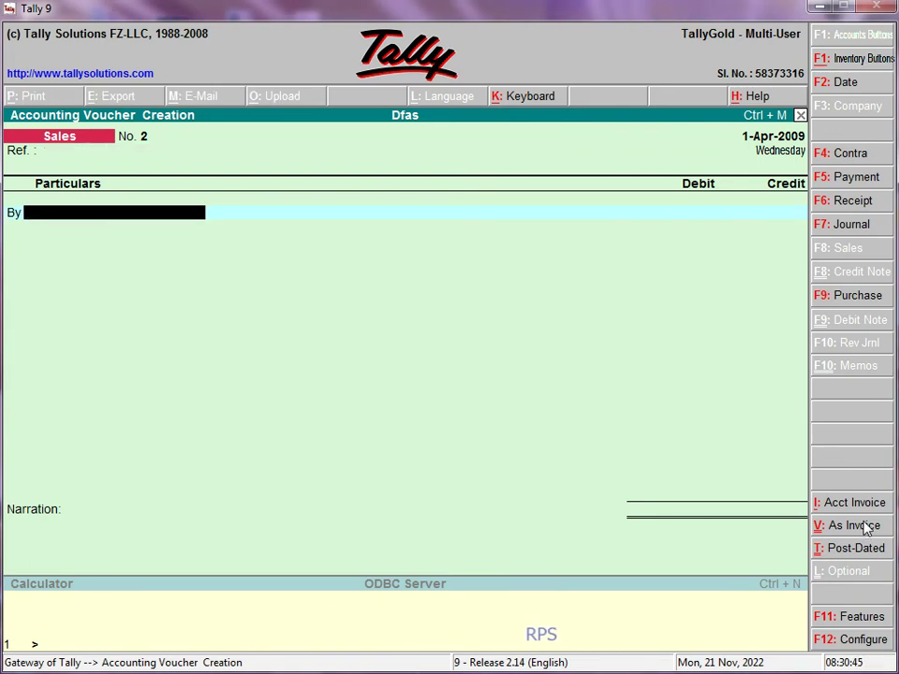
text(Sa)
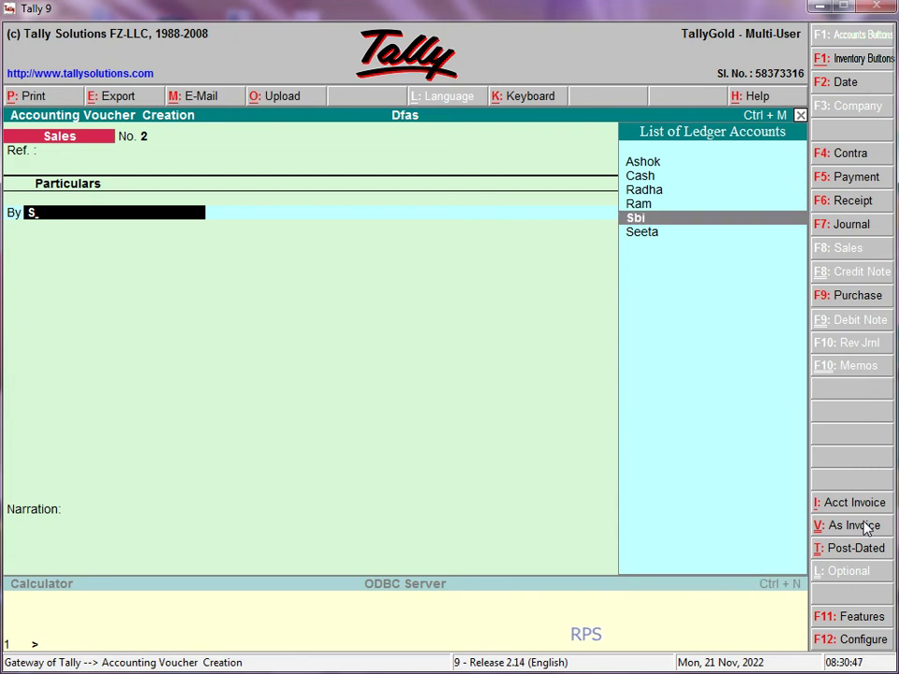
key(Up)
key(Up)
key(Up)
key(Up)
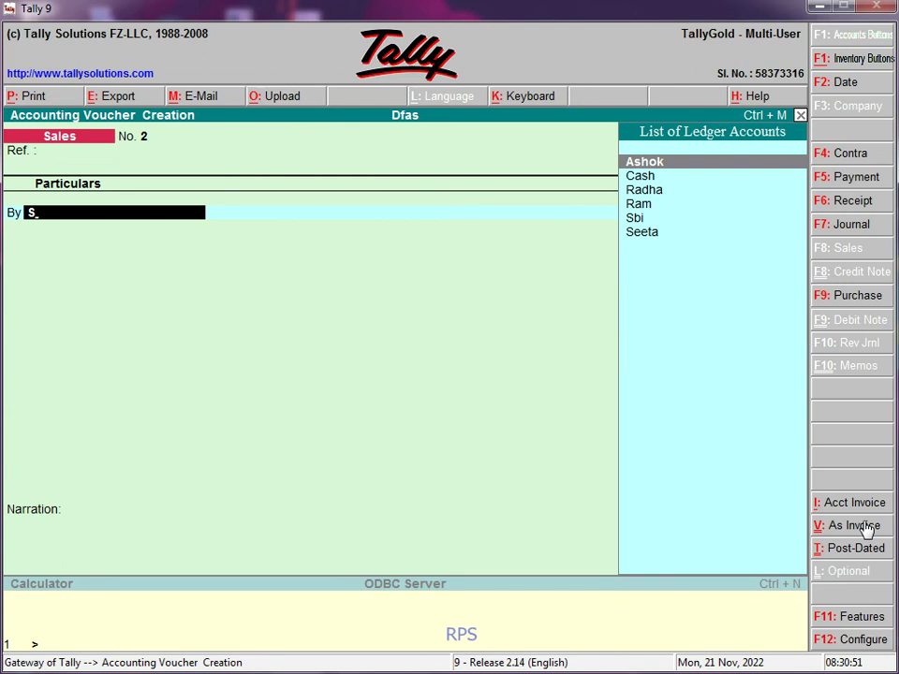
key(Down)
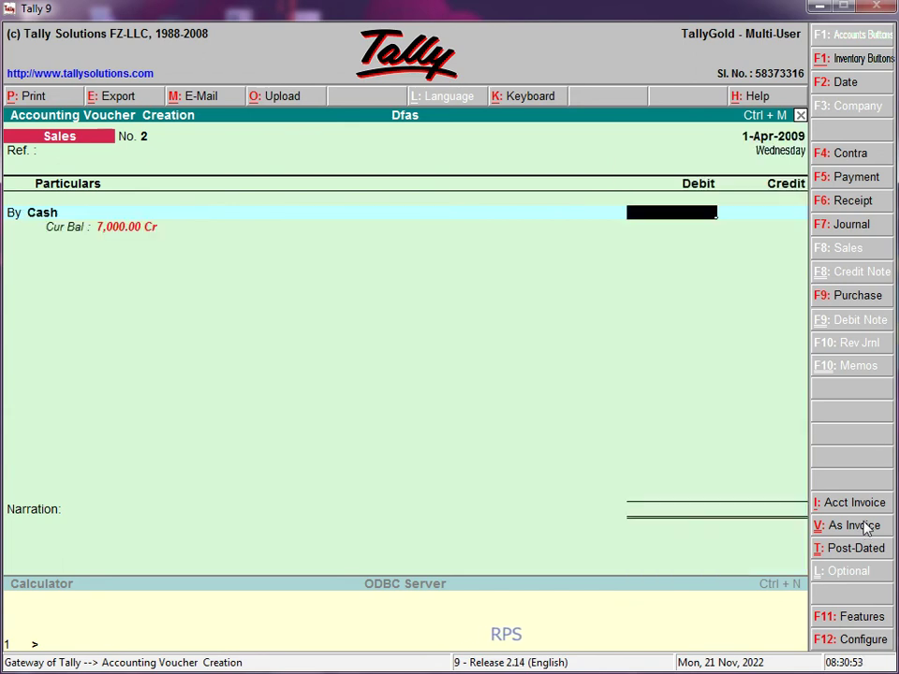
text(50)
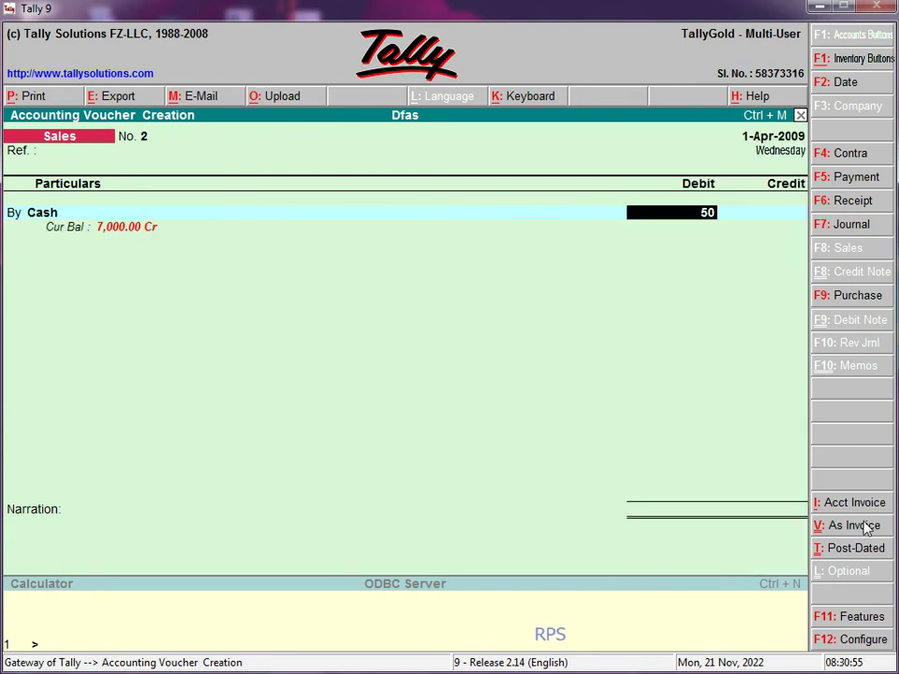
text(,0000)
key(Return)
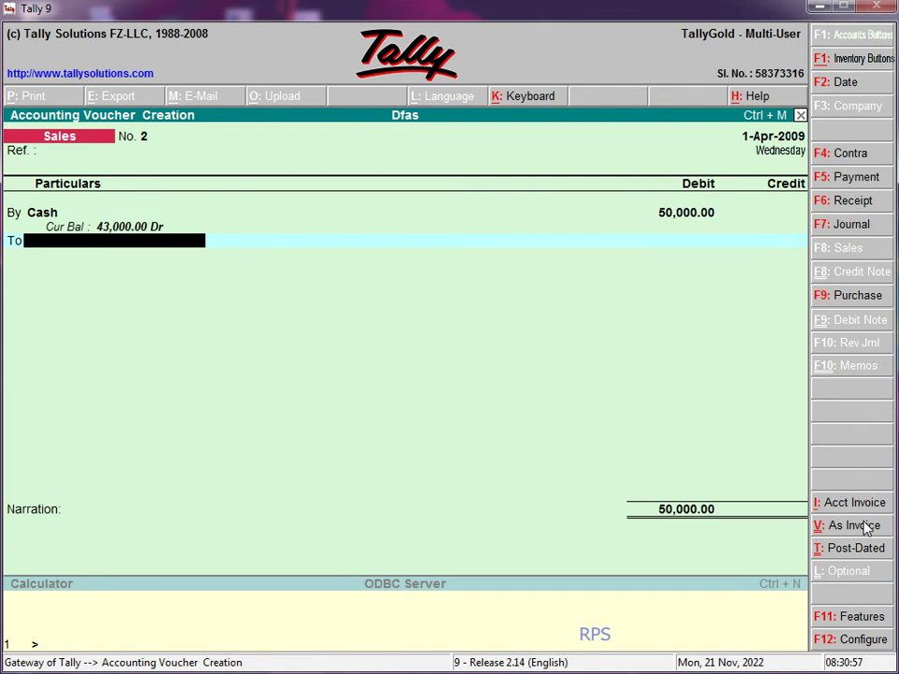
Credit the Sales ledger with 50,000 and accept the sales voucher
text(S)
key(Return)
key(Return)
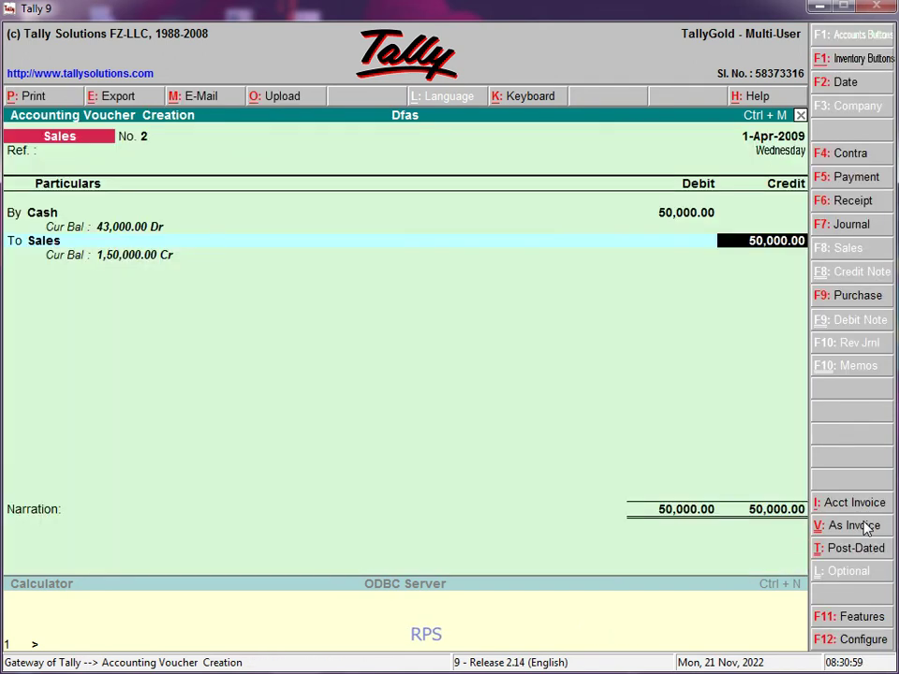
key(BackSpace)
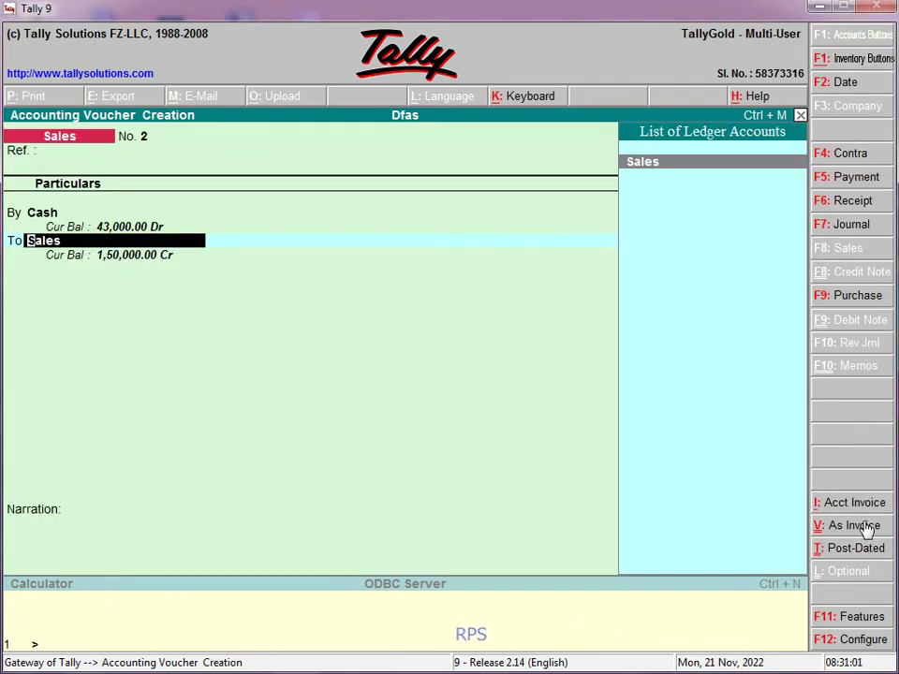
key(Return)
key(Return)
key(Return)
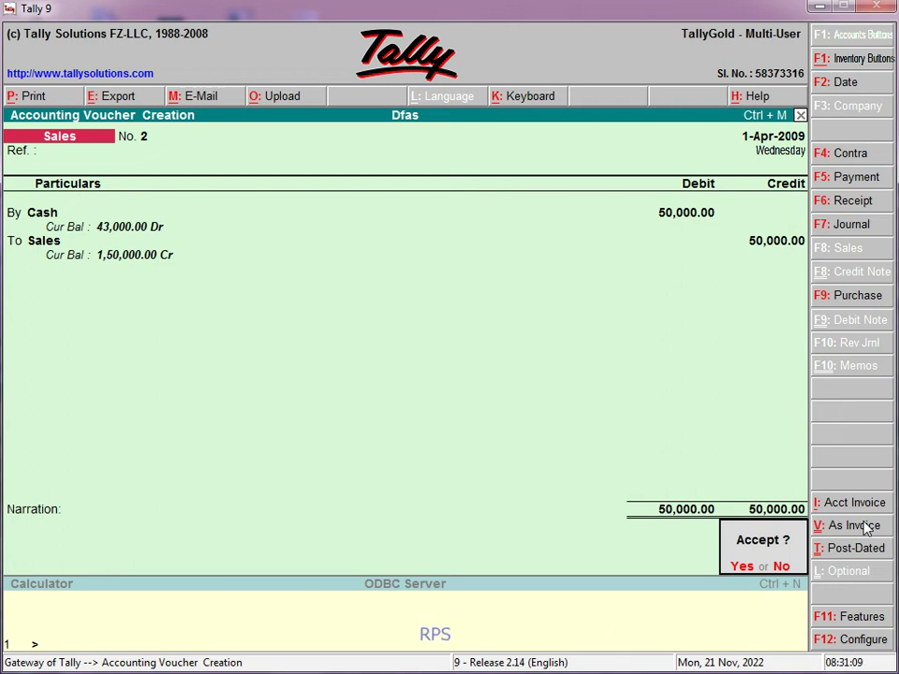
key(y)
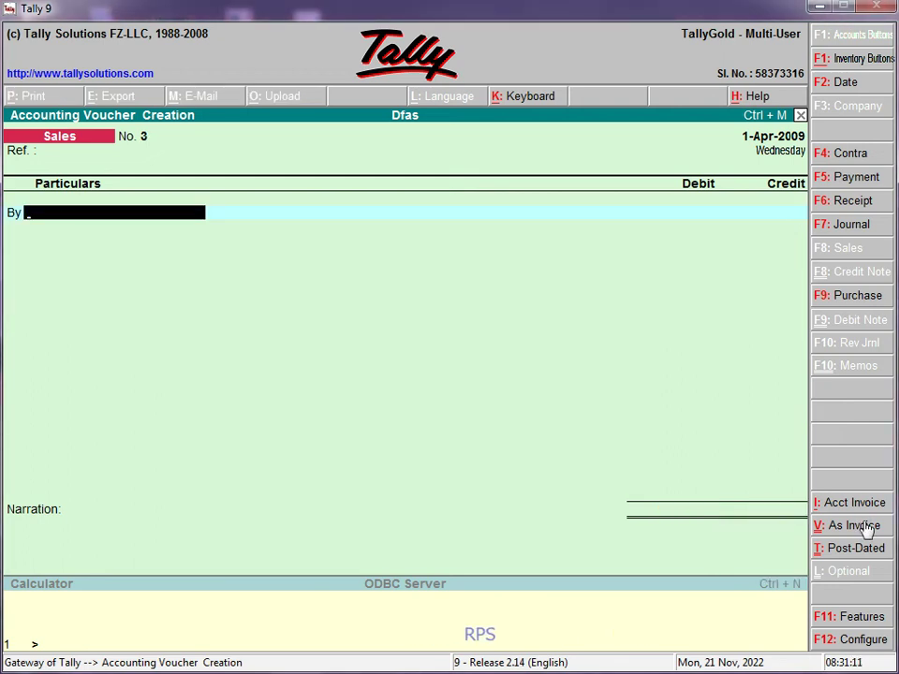
Switch the blank sales voucher to invoice mode and compare its accounting invoice and item invoice layouts
click(868, 536)
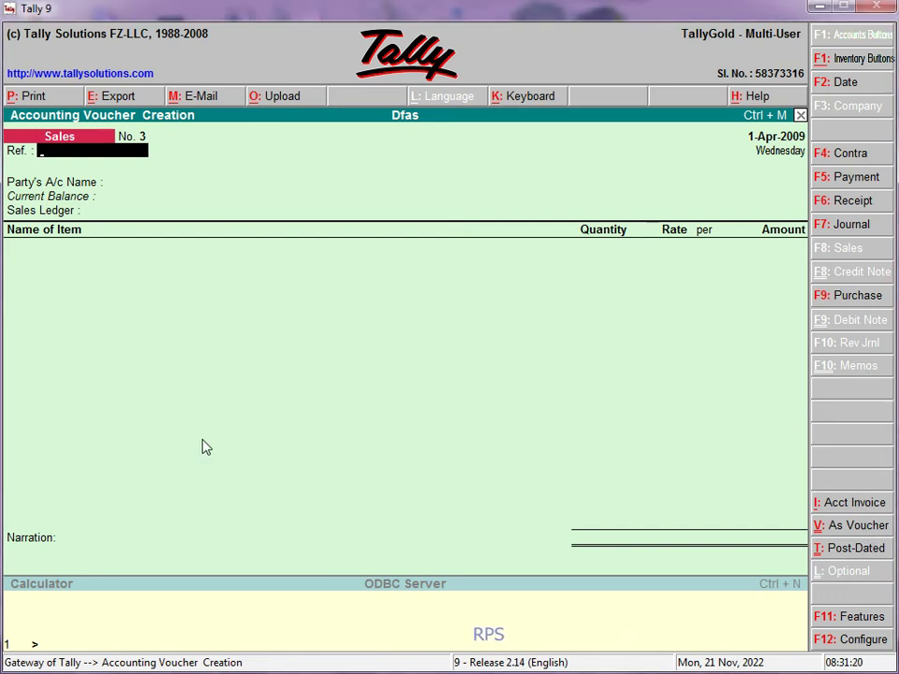
click(868, 505)
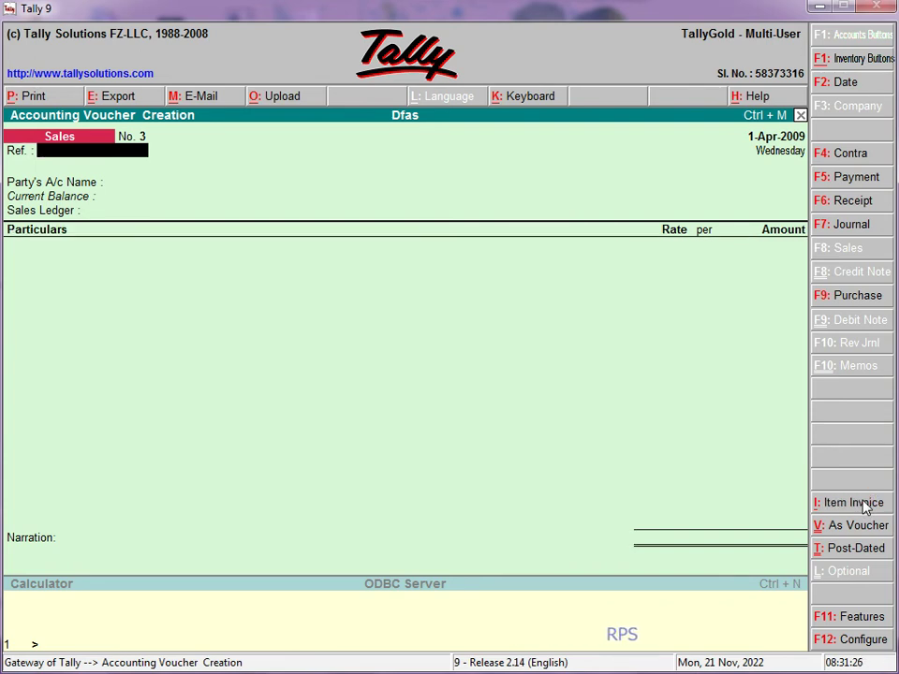
click(867, 505)
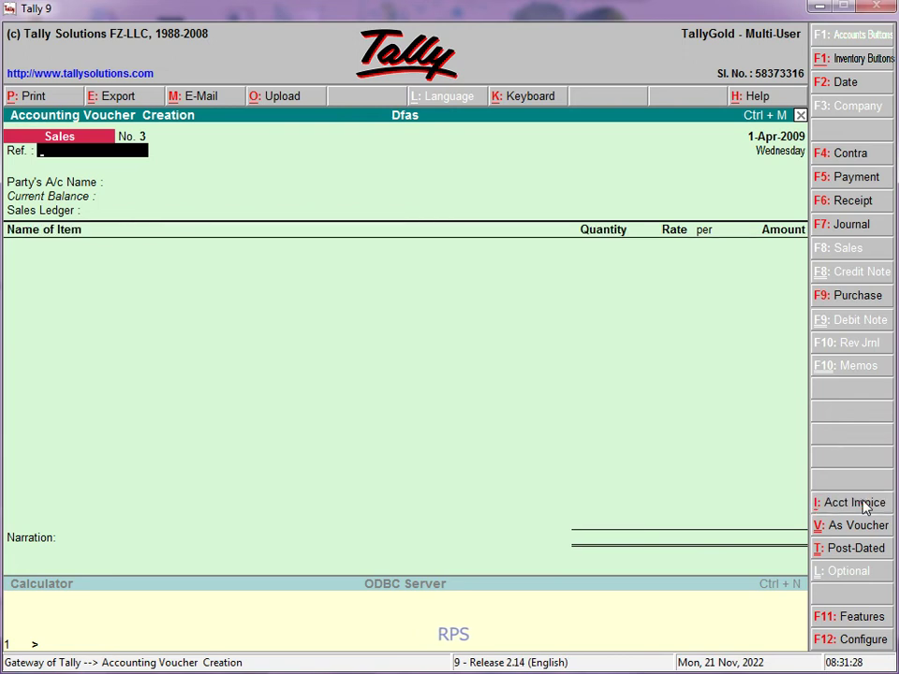
Start a purchase voucher with the supplier ledger listed just before Sbi as the party, skipping the optional details
key(F9)
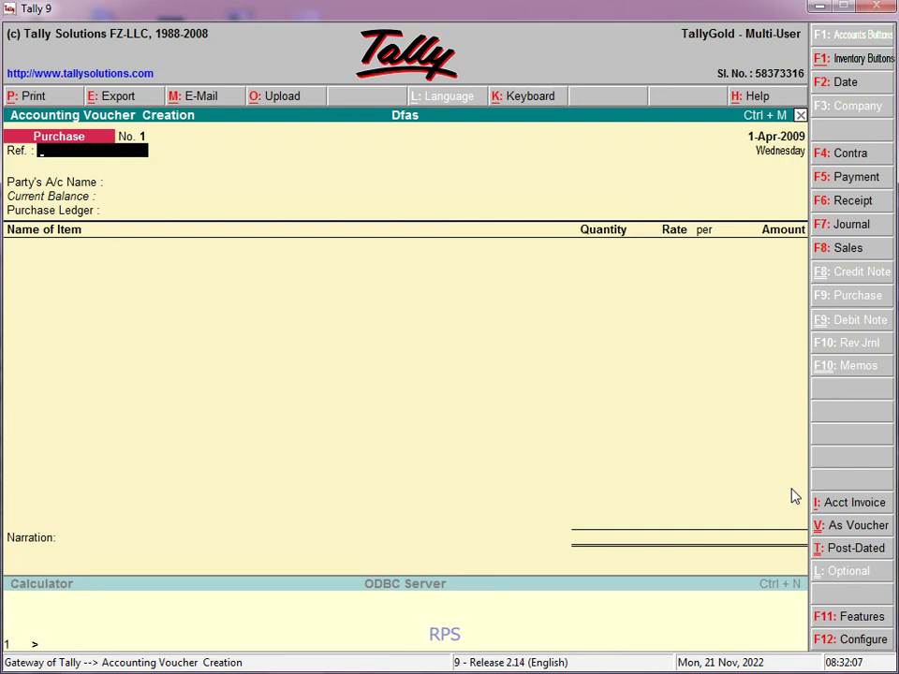
key(Return)
key(Down)
key(Down)
key(Down)
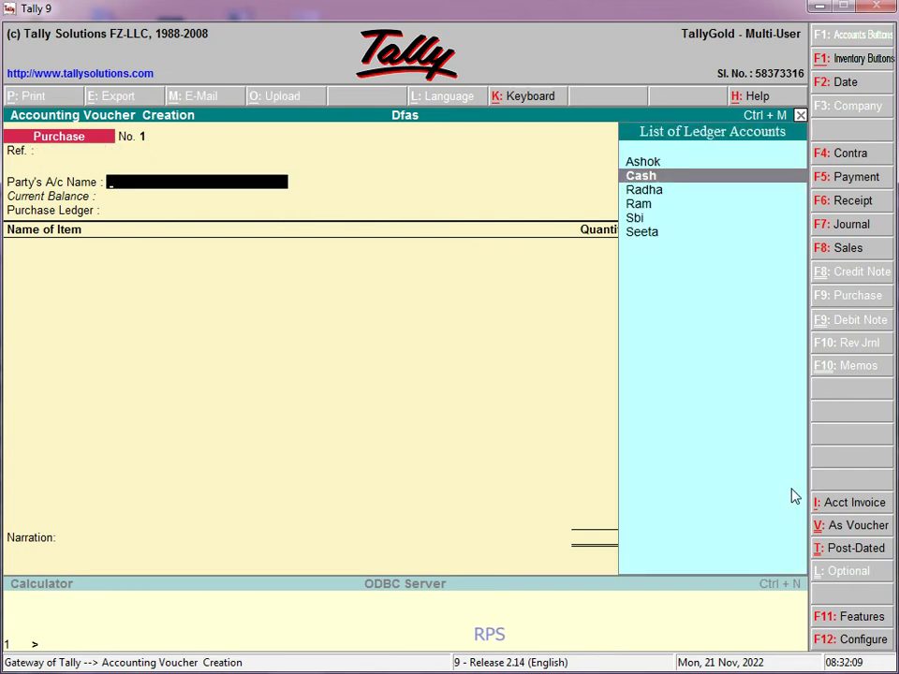
key(Return)
key(Return)
key(Return)
key(Return)
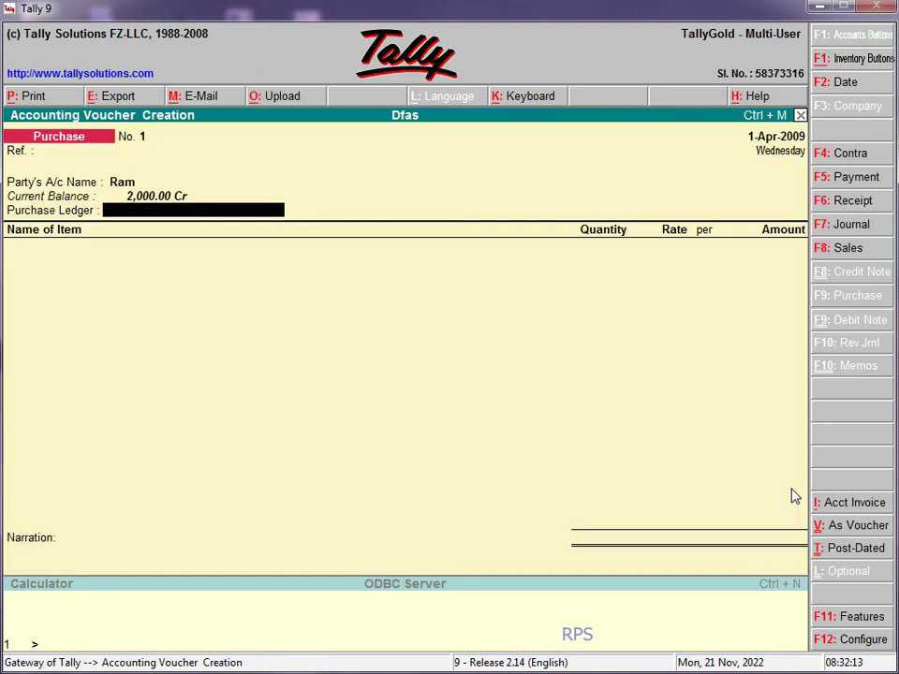
Create a ledger named Purchase under Purchase Accounts and use it as the voucher's purchase ledger
key(alt+c)
text(P)
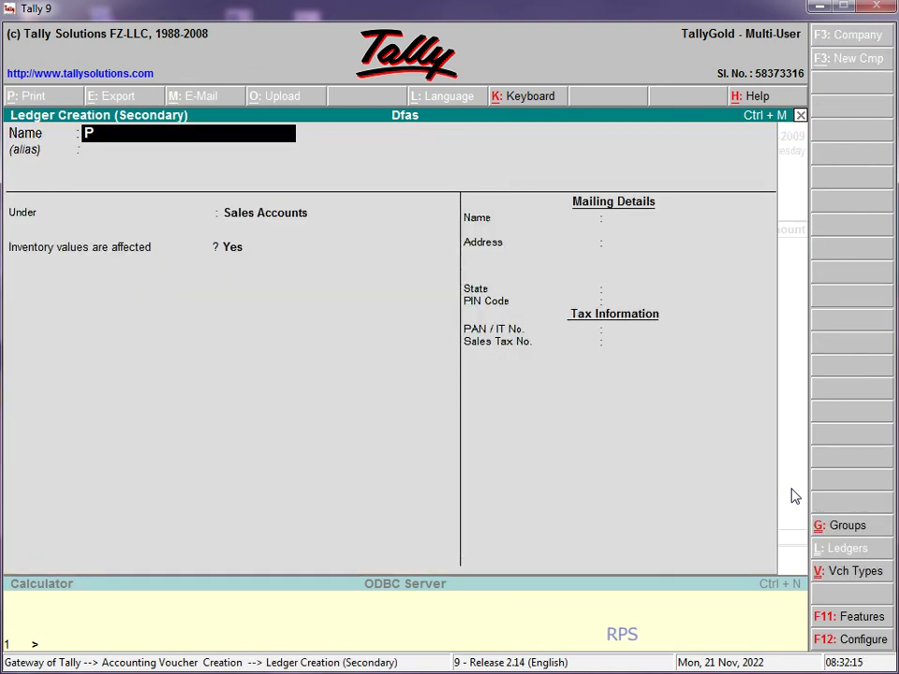
text(urchase)
key(Return)
key(Return)
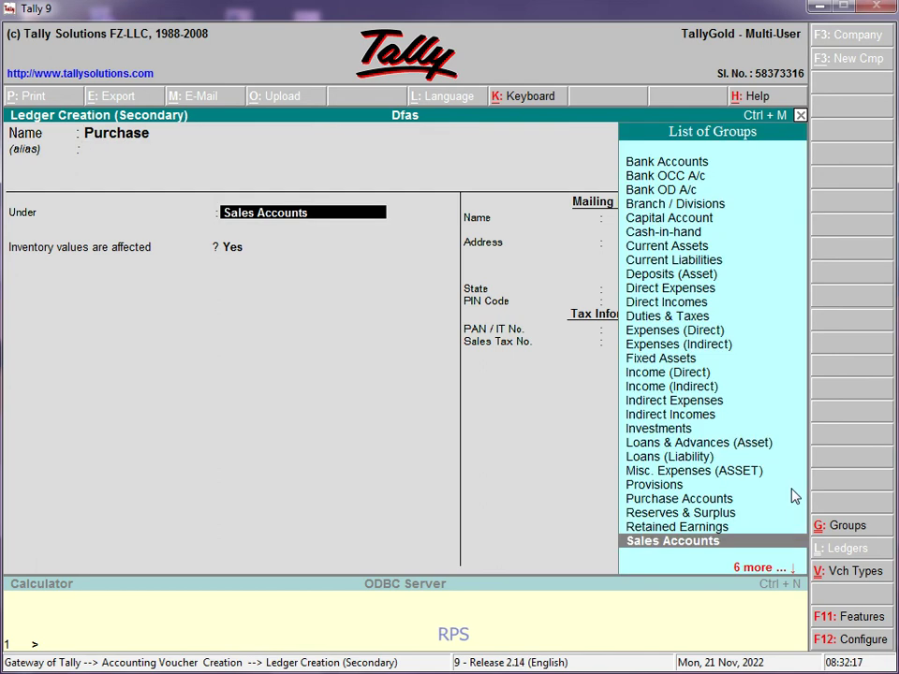
text(Pur)
key(Return)
key(Return)
key(Return)
Add 10 nos of Computer at a rate of 20,000 to the purchase voucher and end the item list
text(C)
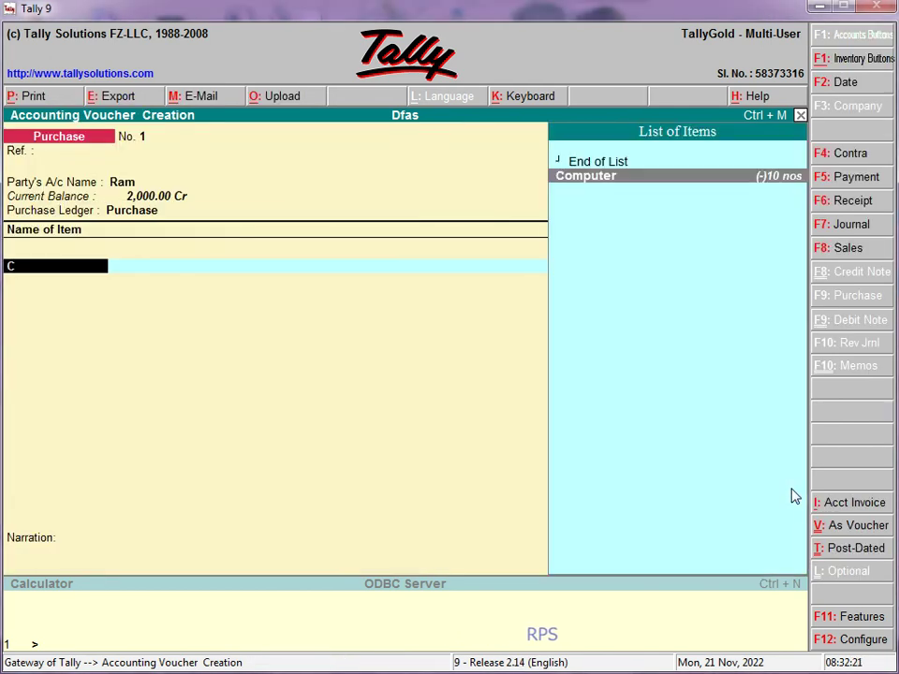
key(Return)
text(10)
key(Return)
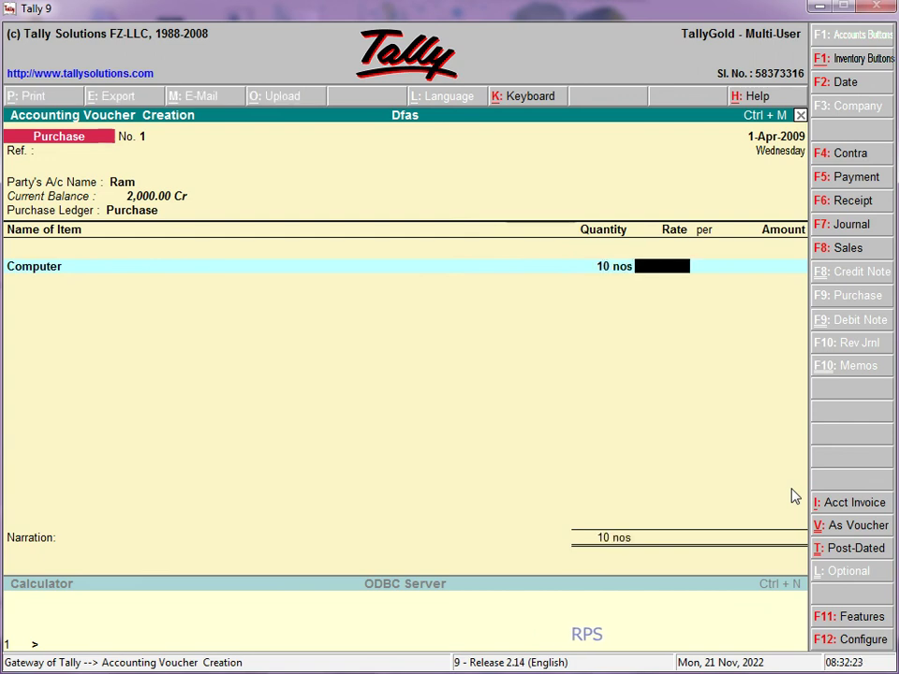
text(20000)
key(Return)
key(Return)
key(Return)
key(Return)
key(Return)
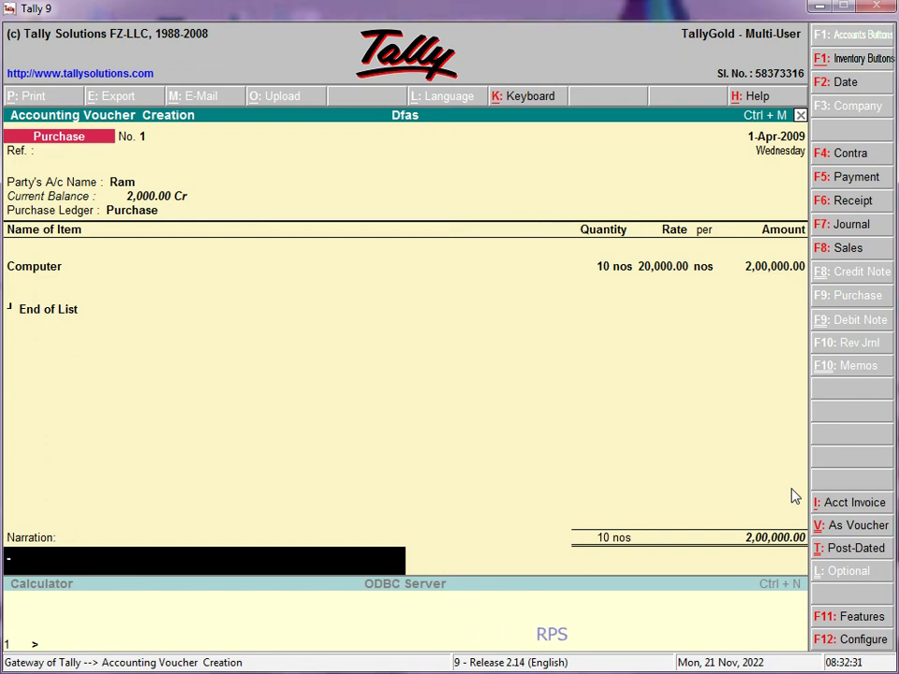
Leave the purchase voucher's narration blank and save the voucher
key(Return)
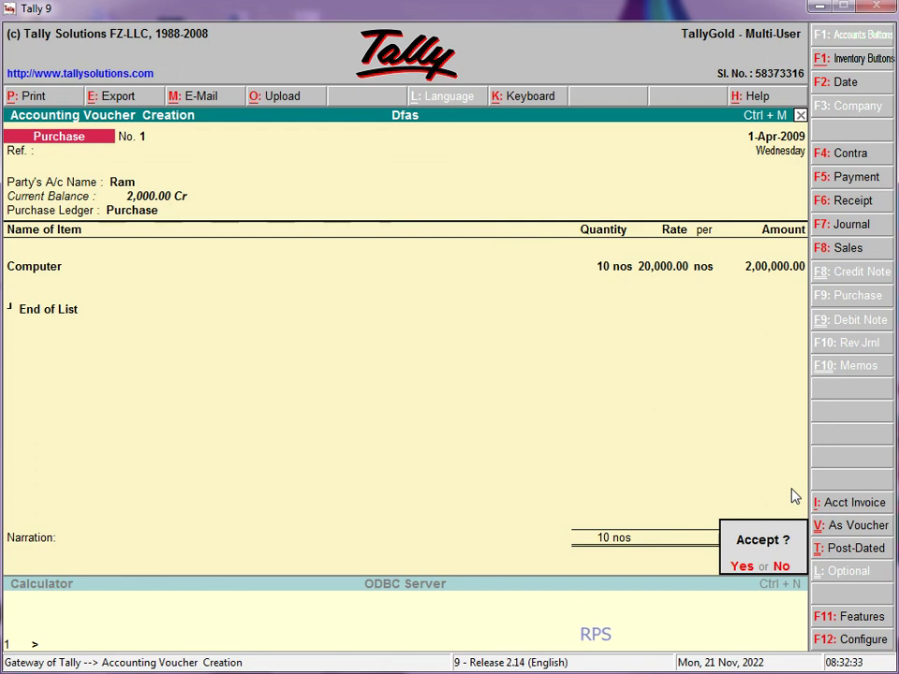
key(Return)
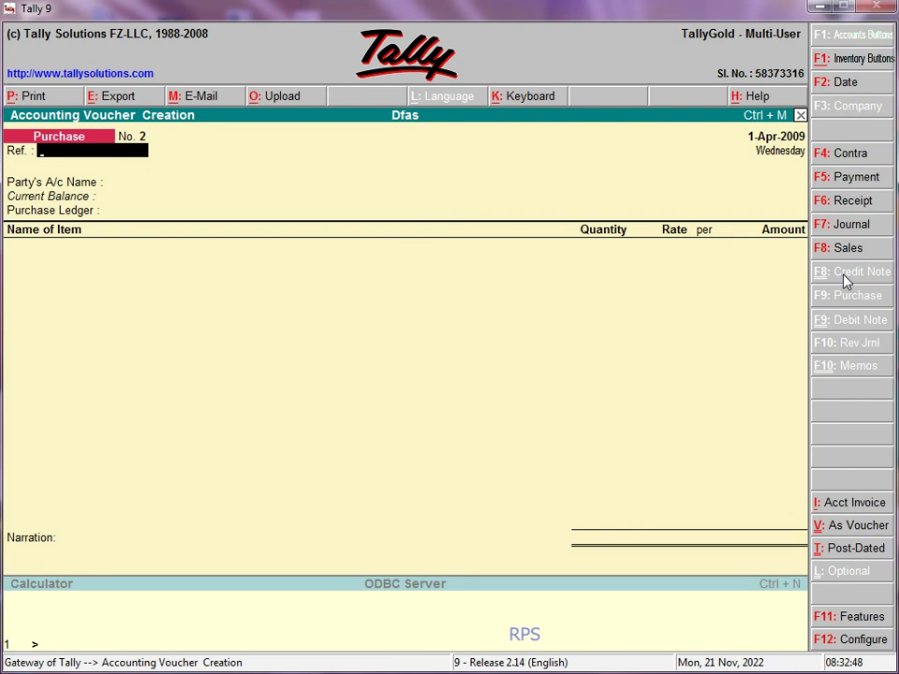
Enable debit/credit notes with invoice mode for both in the company's accounting features, and switch to a credit note voucher
key(F11)
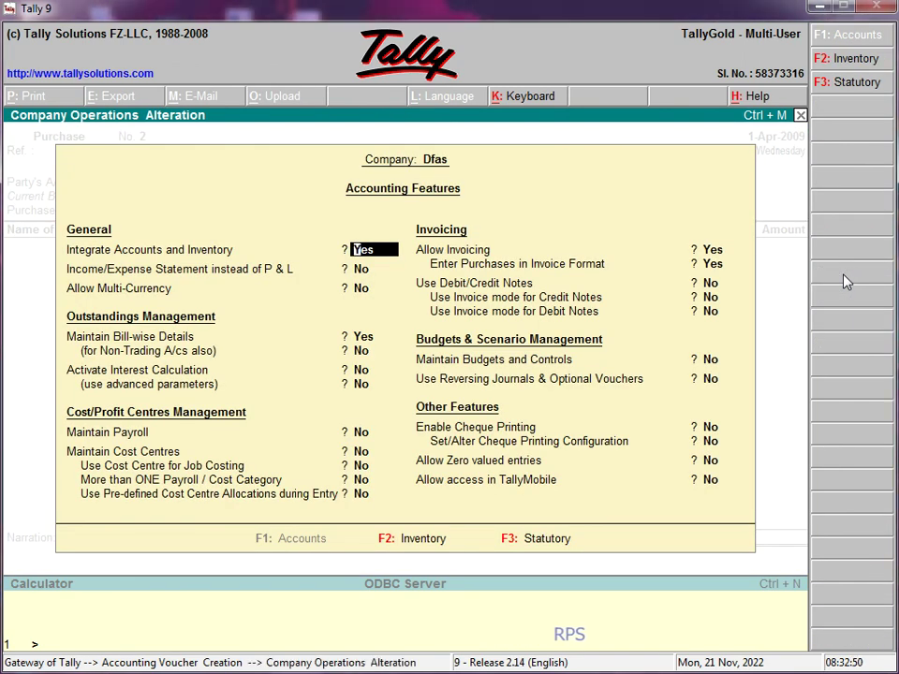
key(Return)
key(Return)
key(Return)
key(Return)
key(Return)
key(Return)
key(Return)
key(Return)
key(Return)
key(Return)
text(y)
key(Return)
text(y)
key(Return)
text(y)
key(Return)
key(Return)
key(Return)
key(Return)
key(Return)
key(Return)
key(Return)
key(y)
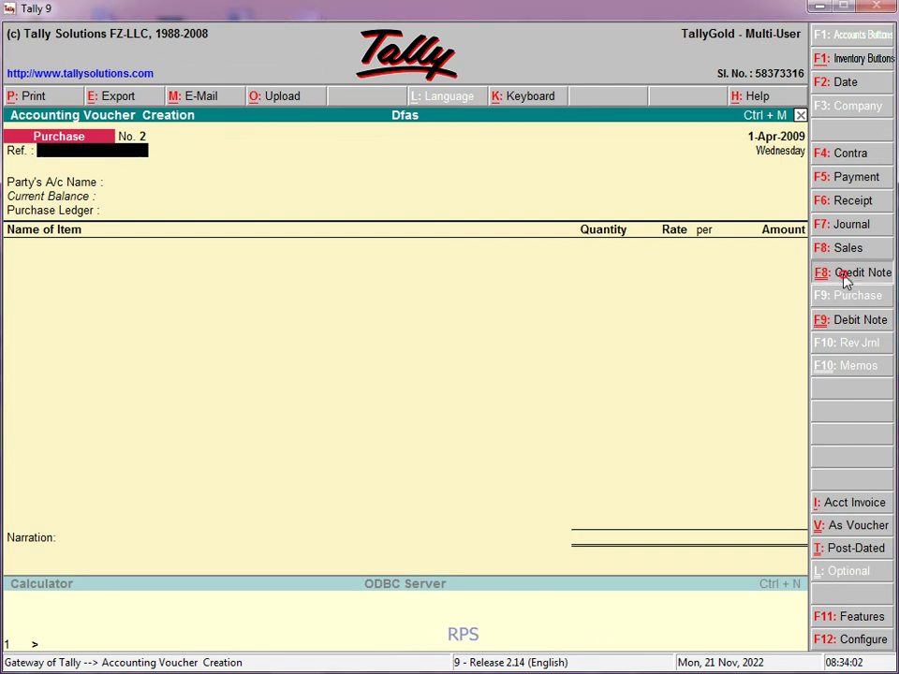
click(845, 280)
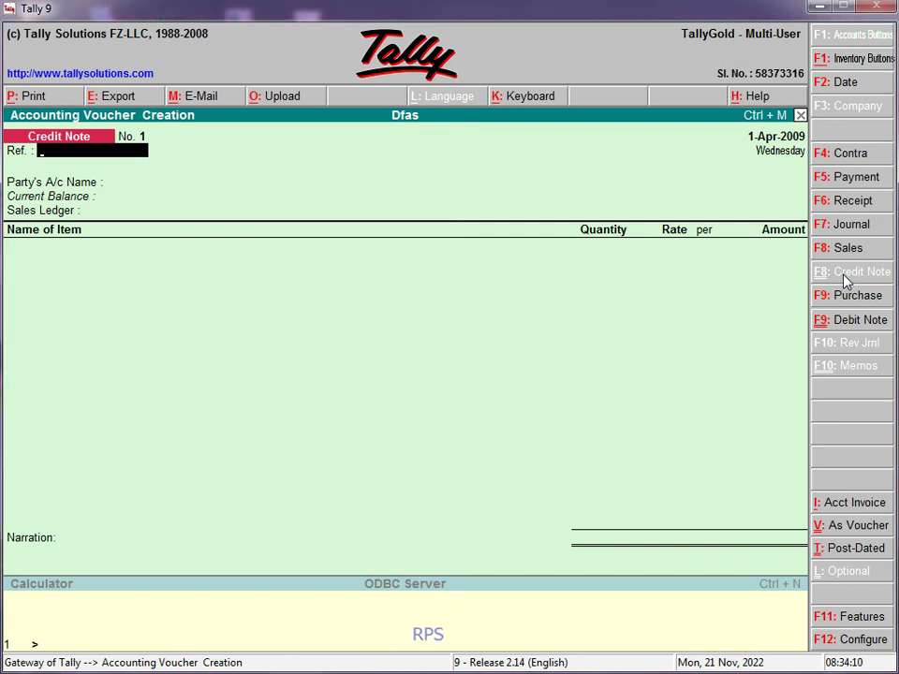
Enable reversing journals and optional vouchers in the company's accounting features and save the settings
key(F11)
key(Return)
key(Return)
key(Return)
key(Return)
key(Return)
key(Return)
key(Return)
key(Return)
key(Return)
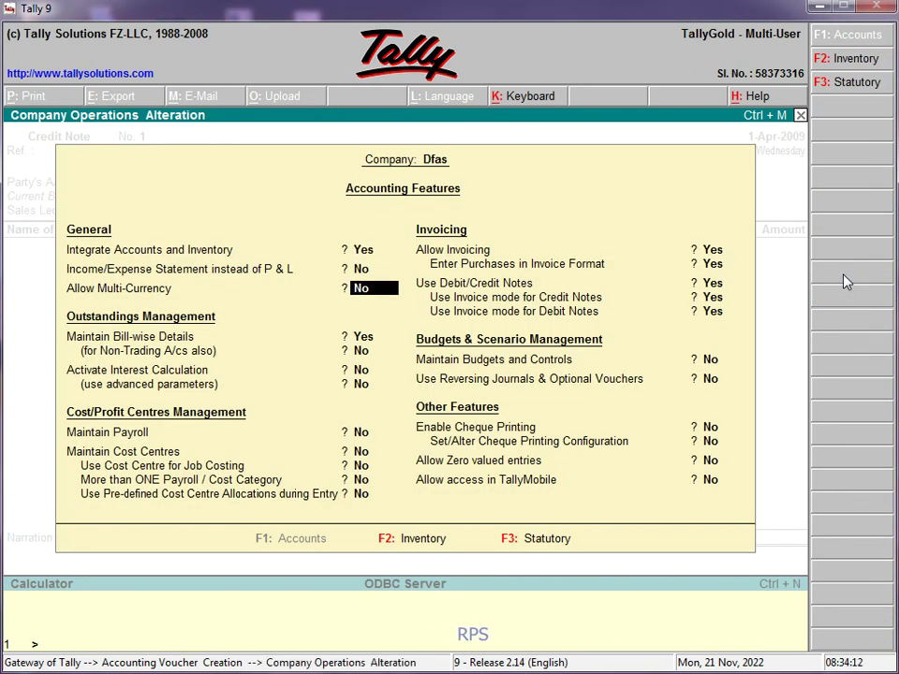
key(Return)
key(Return)
key(Return)
key(Return)
key(Return)
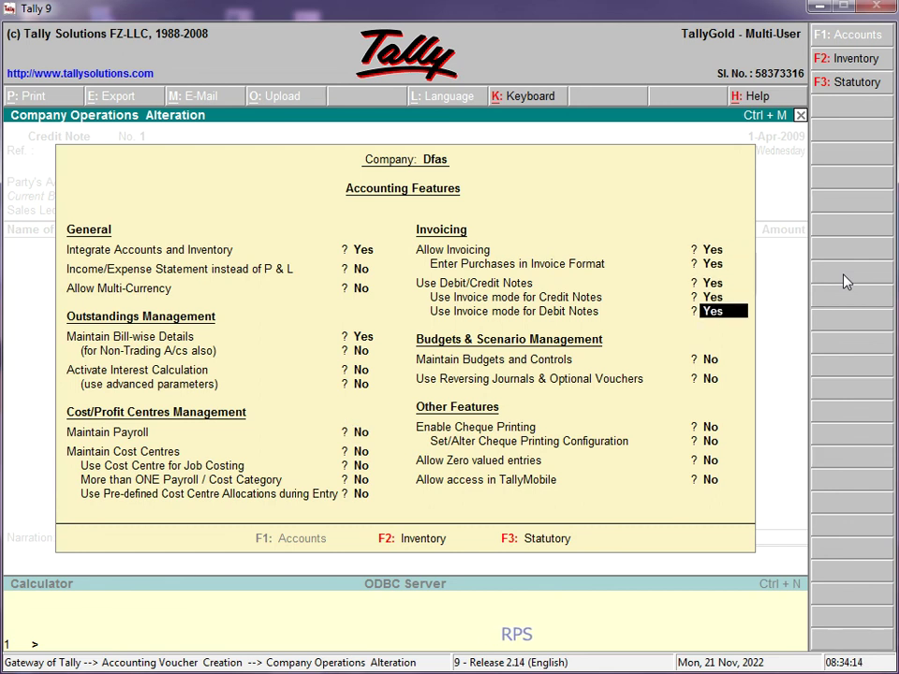
text(y)
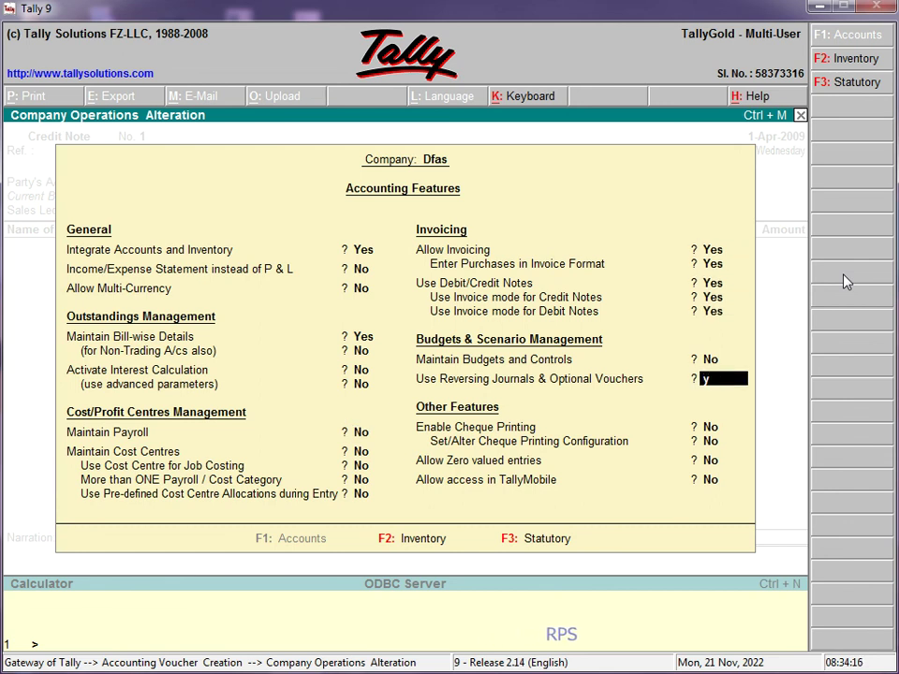
key(Up)
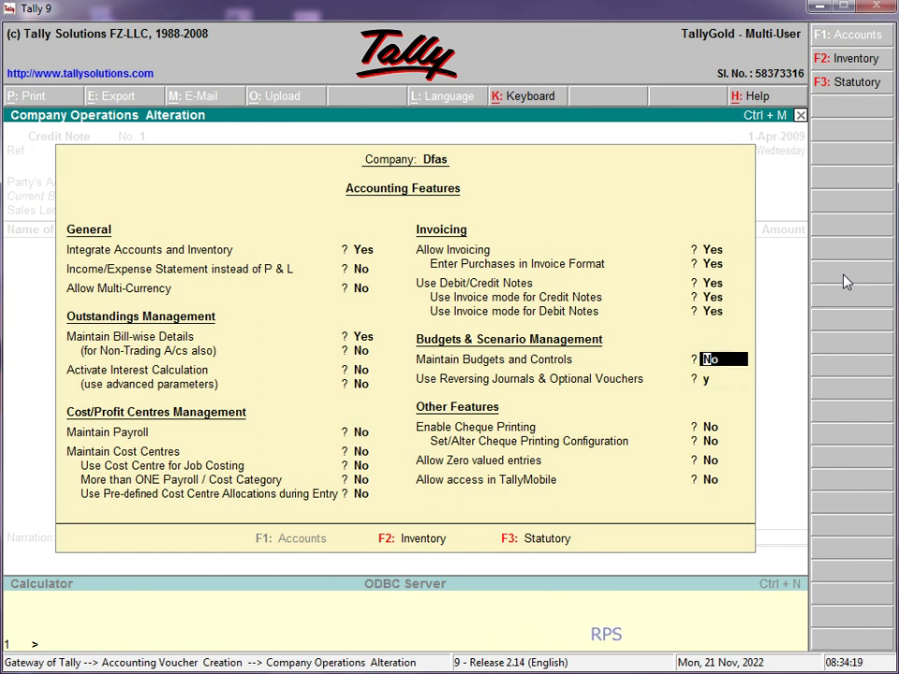
key(Return)
key(Return)
key(Return)
key(Return)
key(Return)
key(Return)
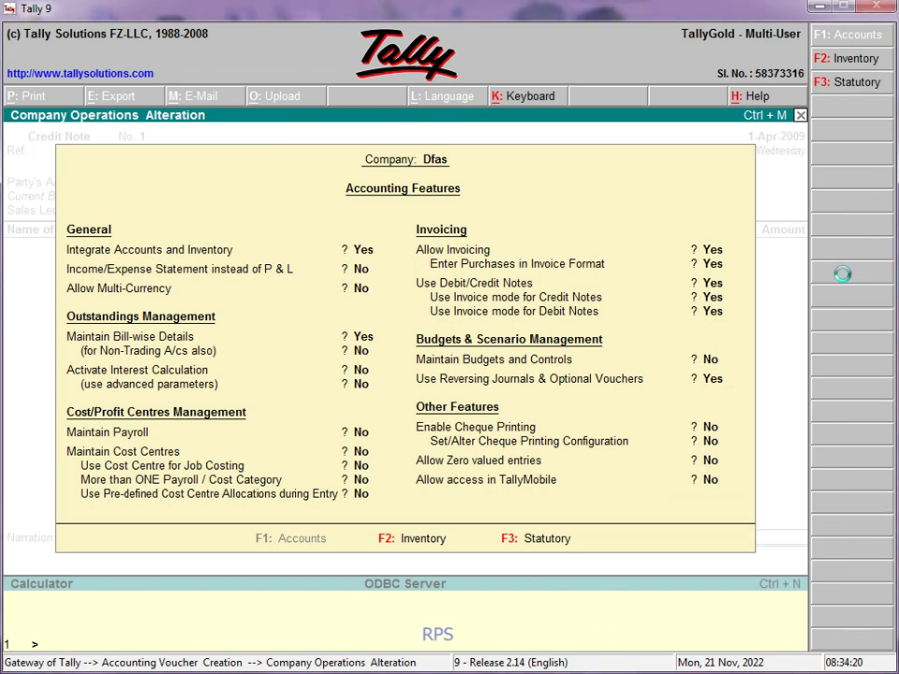